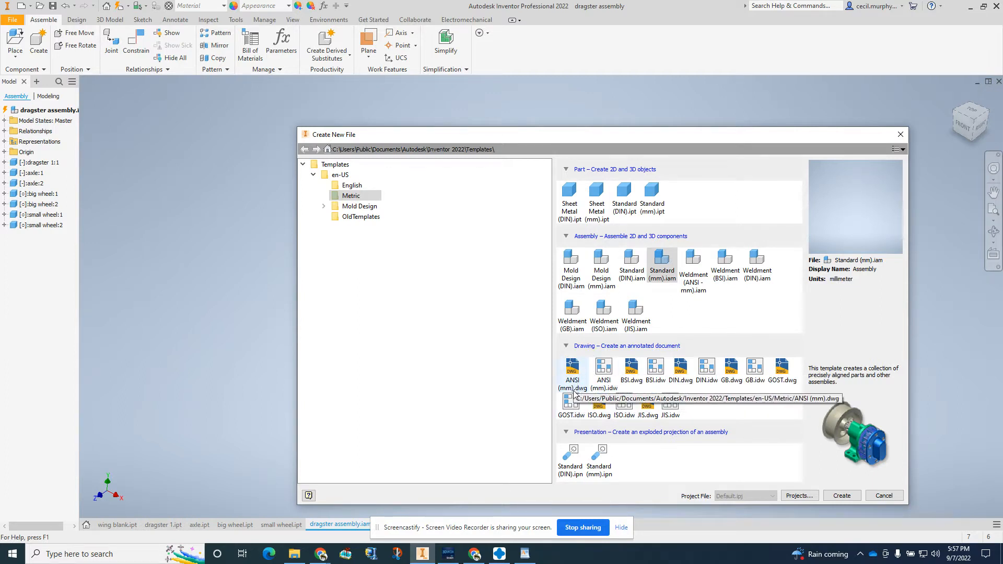
Create a new drawing from the metric ANSI (mm).dwg template.
double_click(573, 374)
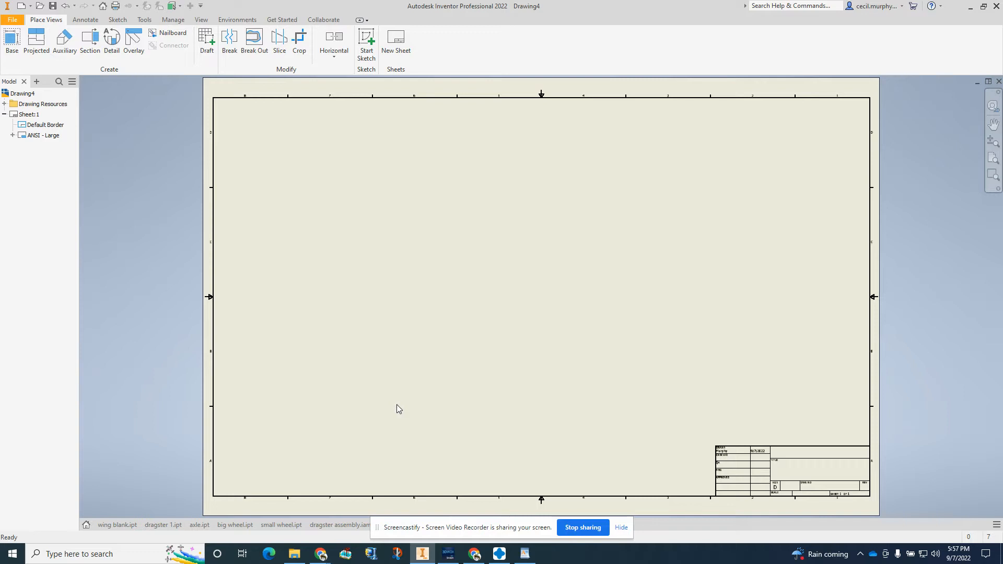
click(9, 41)
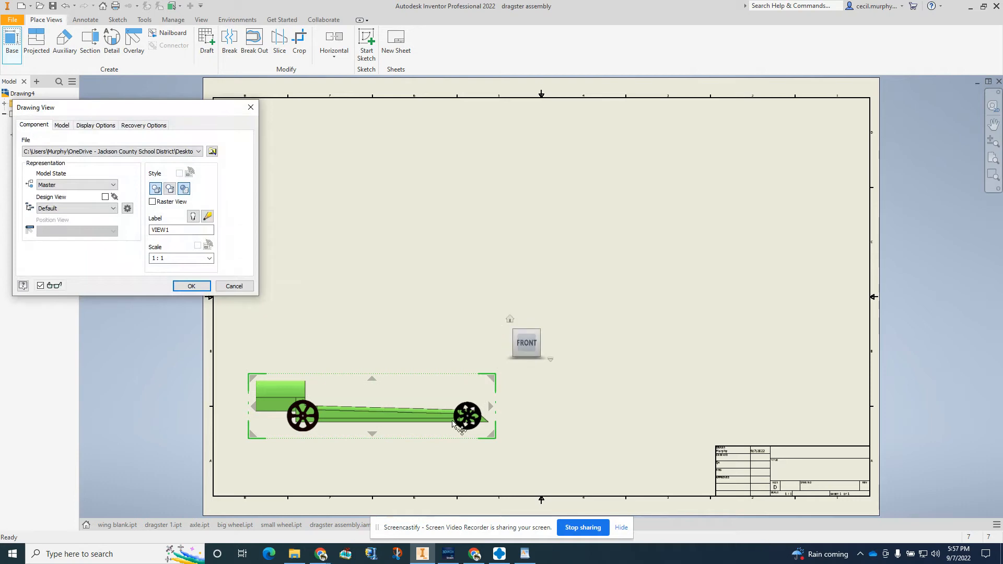
click(212, 152)
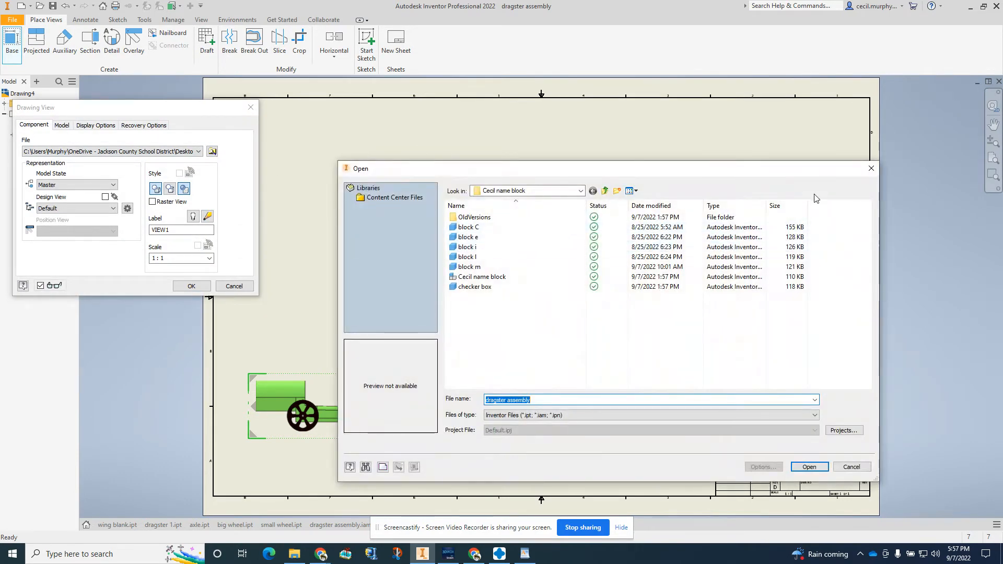
click(871, 169)
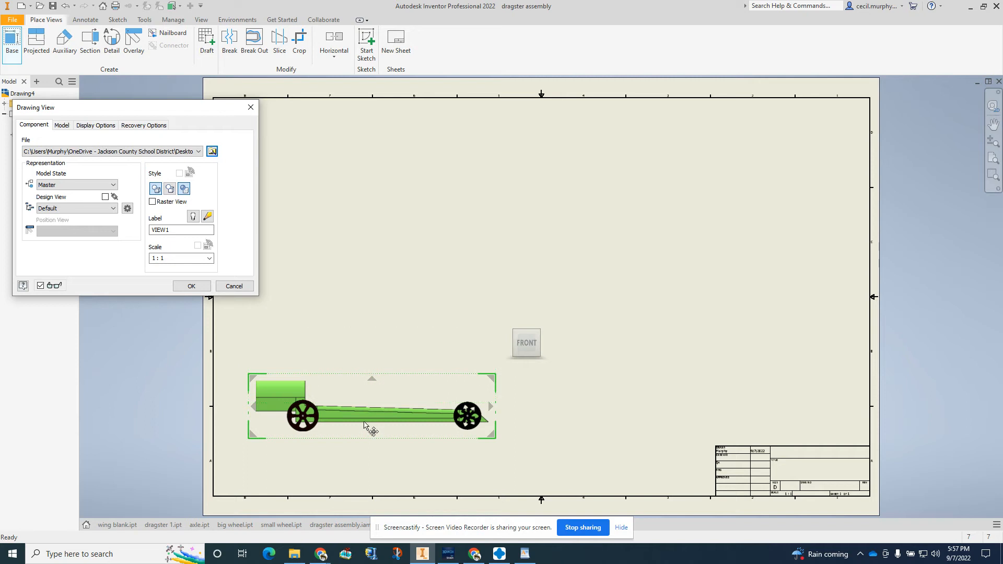
click(377, 238)
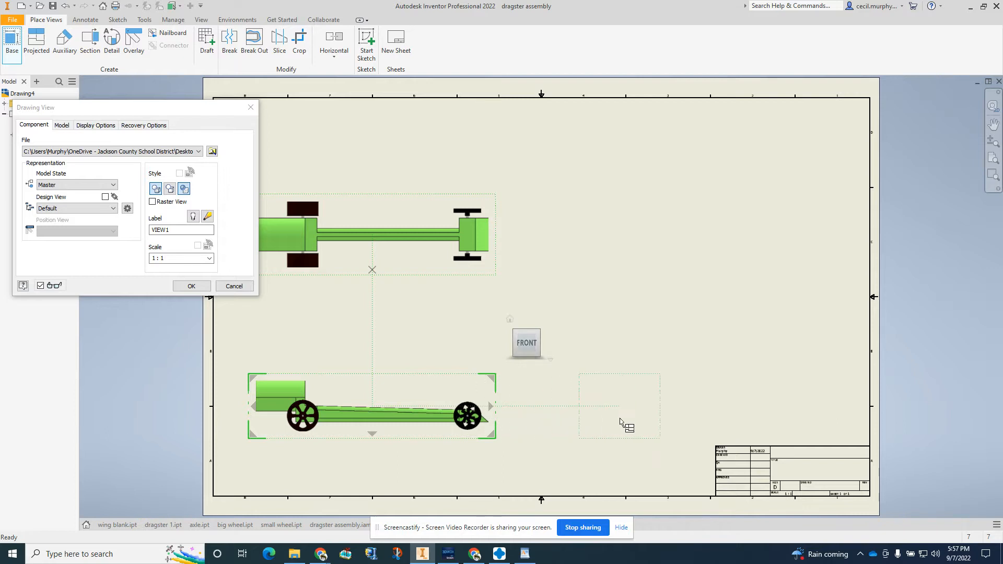
click(621, 422)
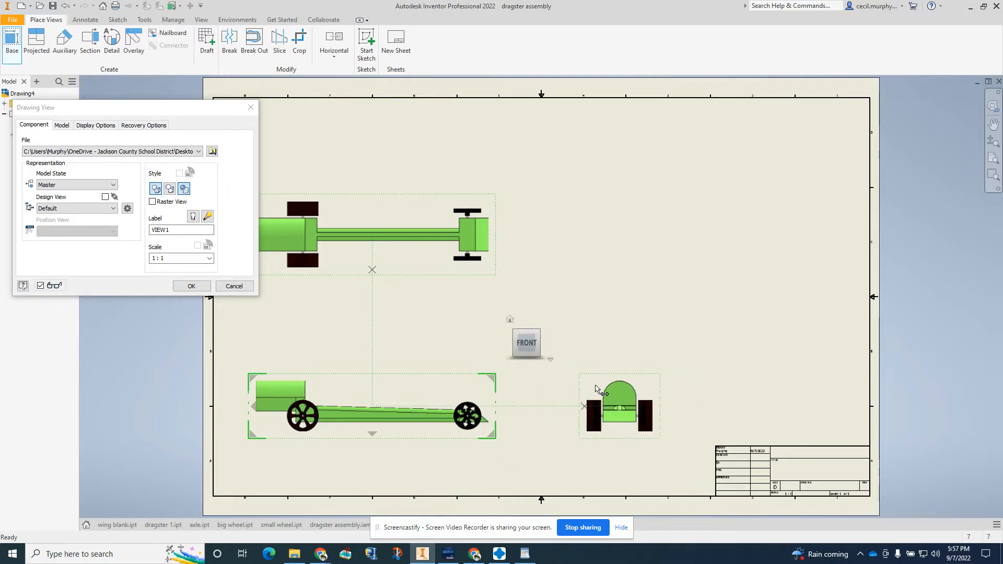
click(234, 287)
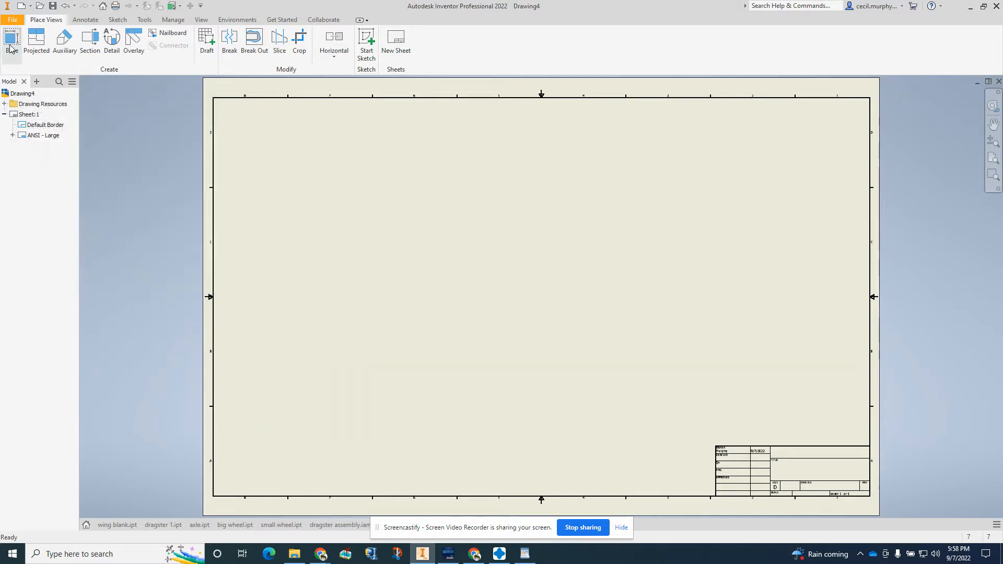
Place a front base view of the dragster assembly with projected top, side and isometric views, using the shaded style with hidden lines.
click(10, 47)
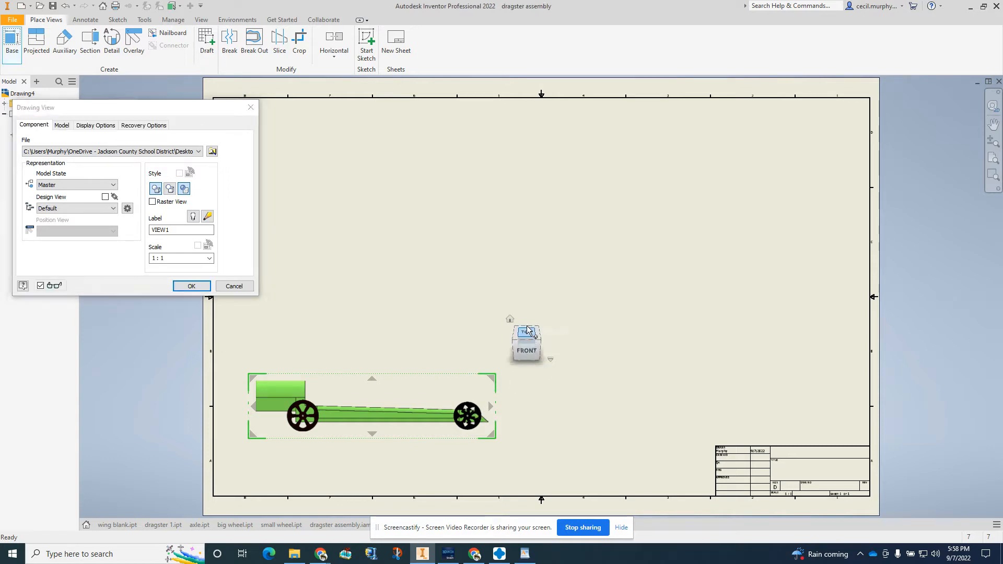
click(527, 325)
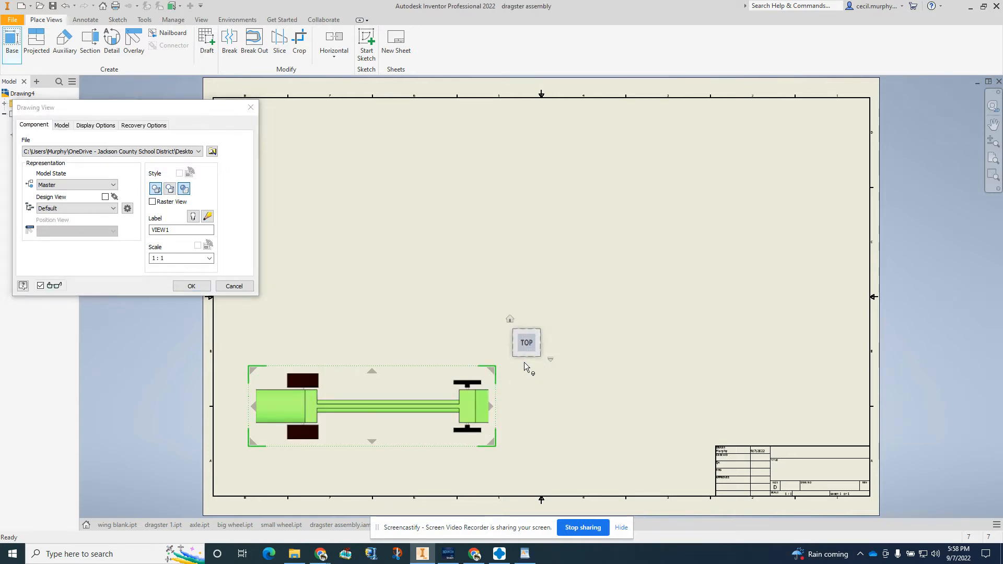
click(526, 362)
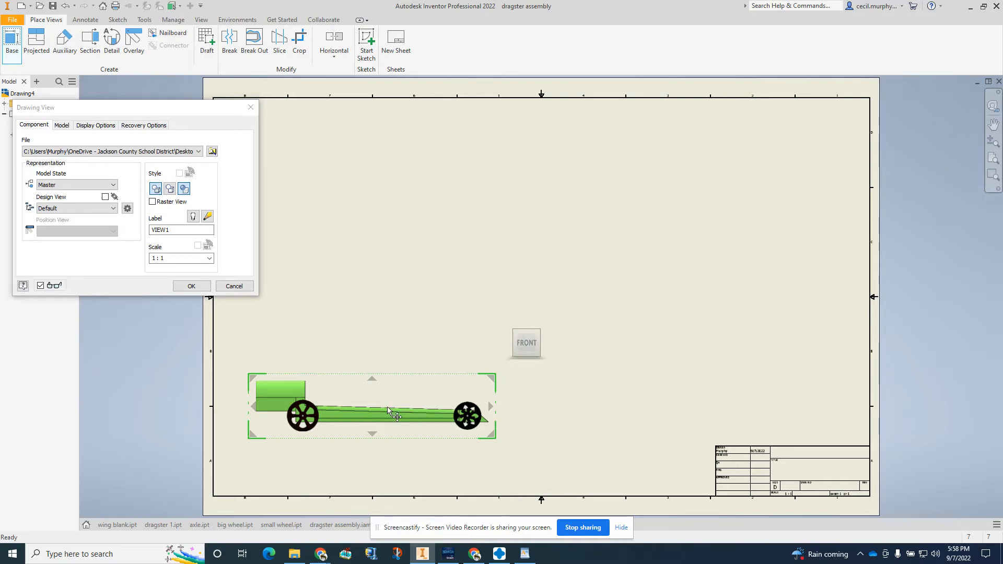
click(381, 241)
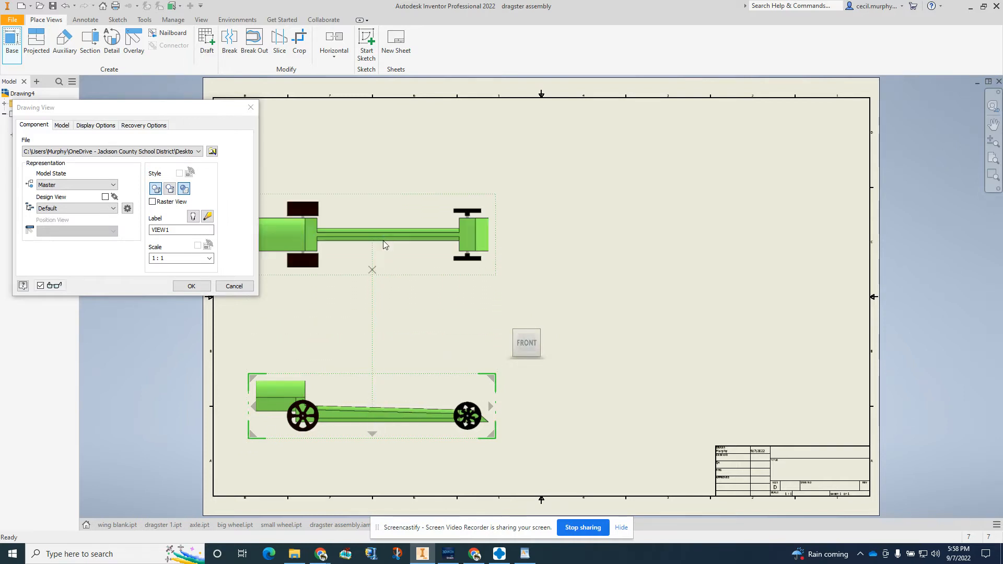
click(604, 430)
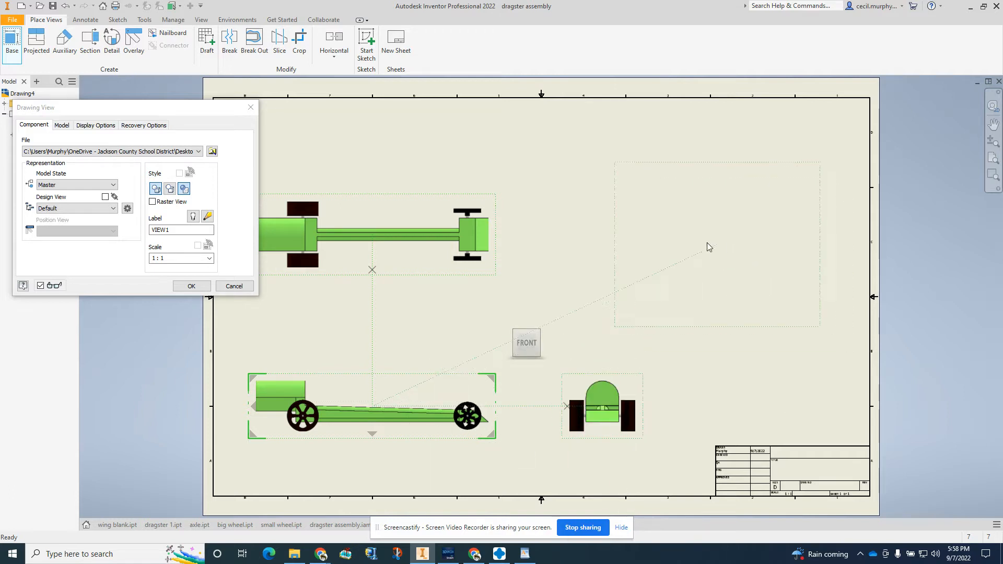
click(672, 226)
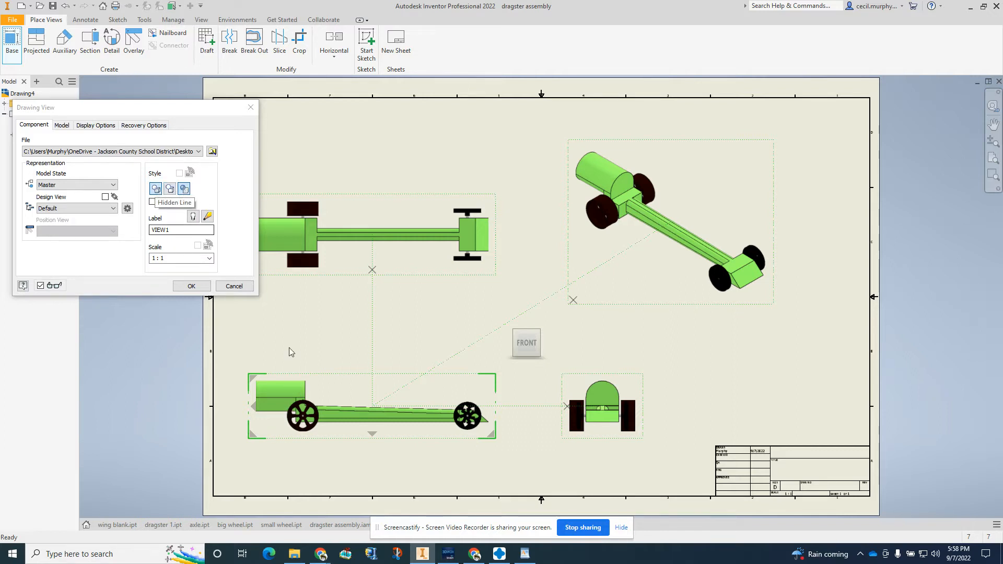
click(156, 189)
click(192, 286)
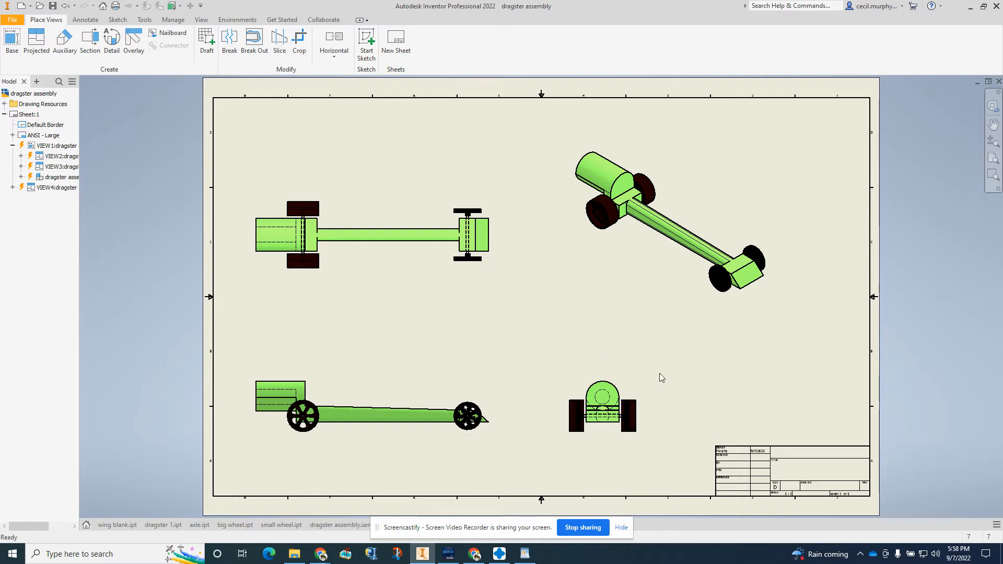
Dimension the dragster's overall length below the top view, keeping the default dimension text.
click(84, 20)
click(18, 42)
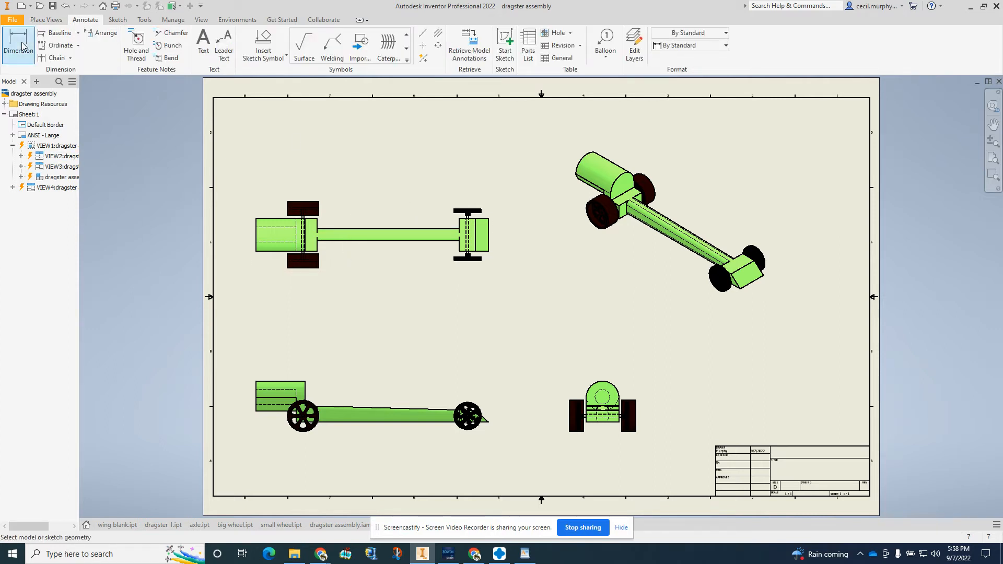
click(256, 250)
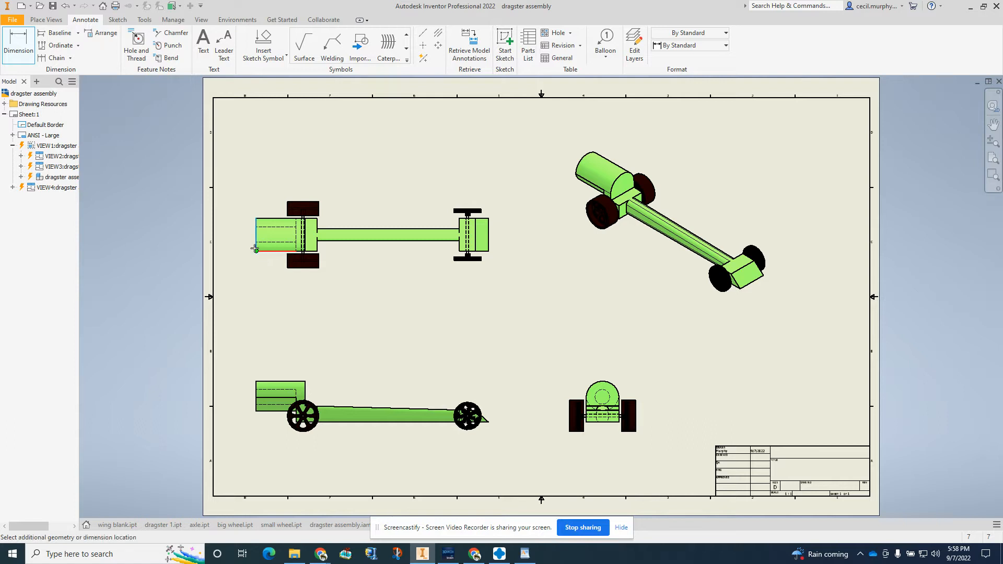
click(488, 244)
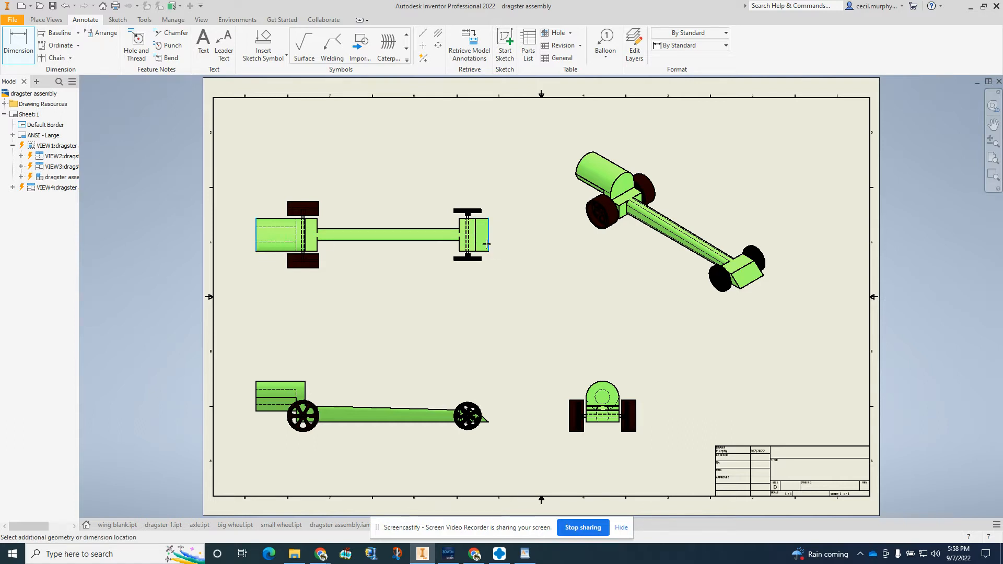
click(384, 294)
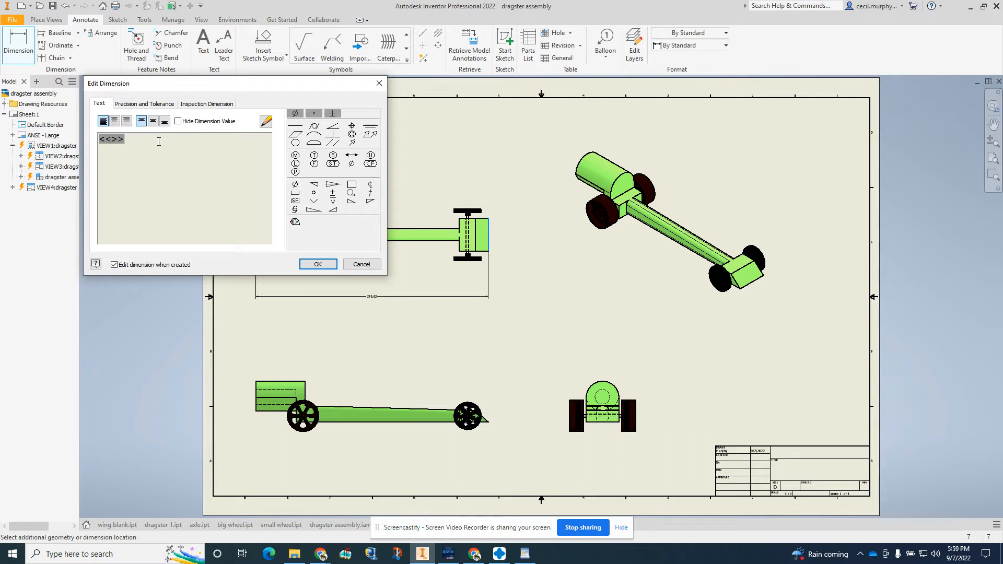
click(318, 265)
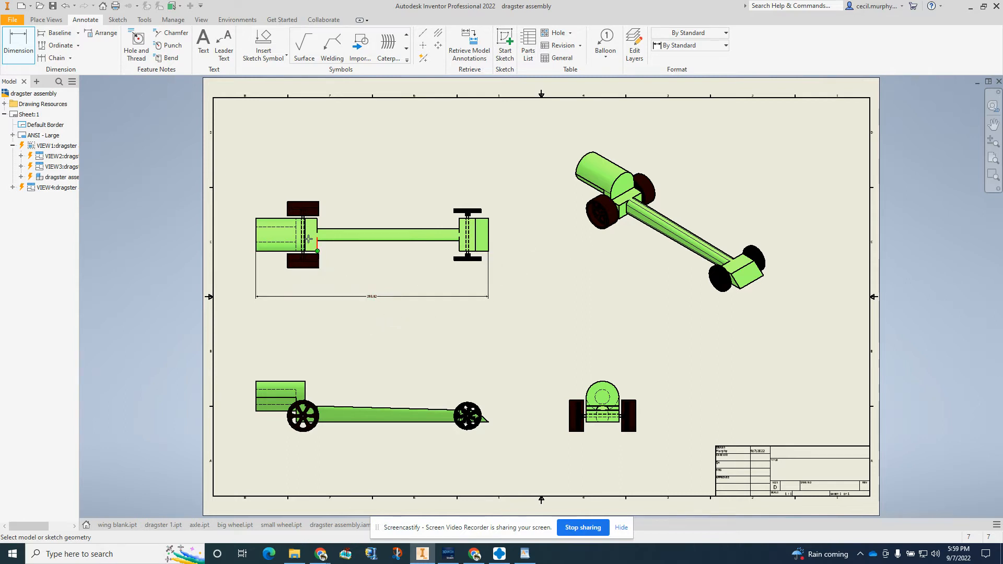
Set the text height of the Note Text (ANSI) style to 10 mm and save the style.
click(172, 21)
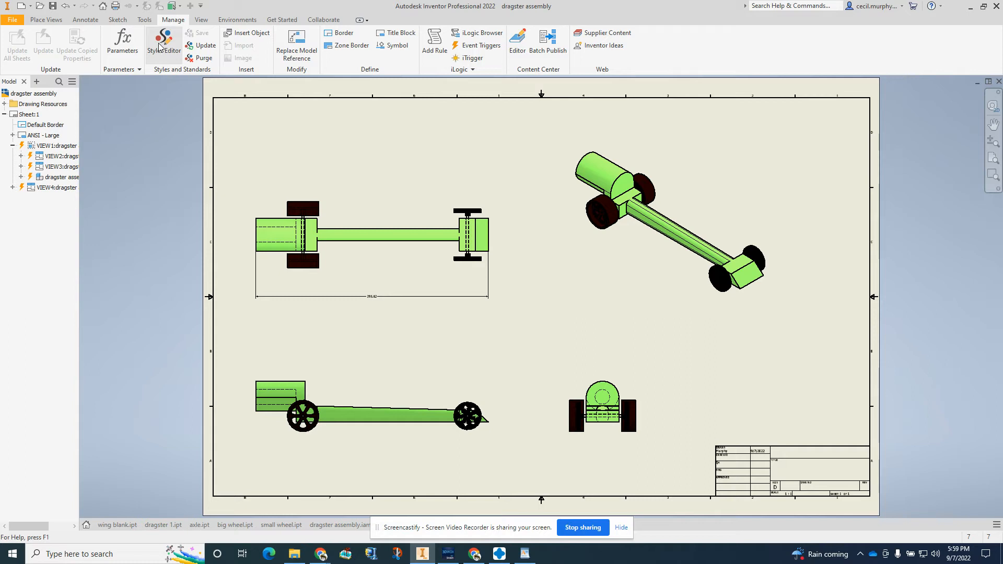
click(165, 28)
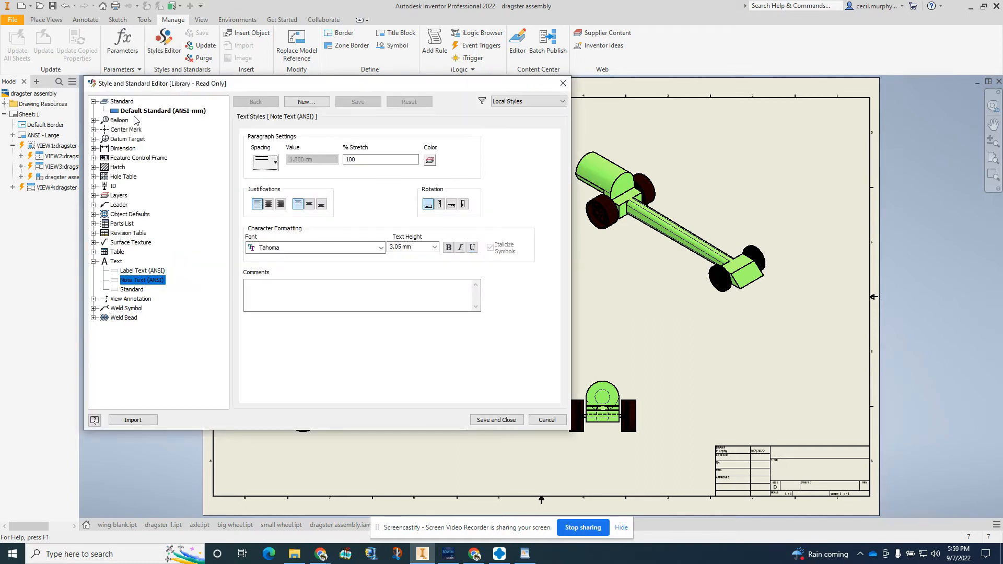
click(94, 261)
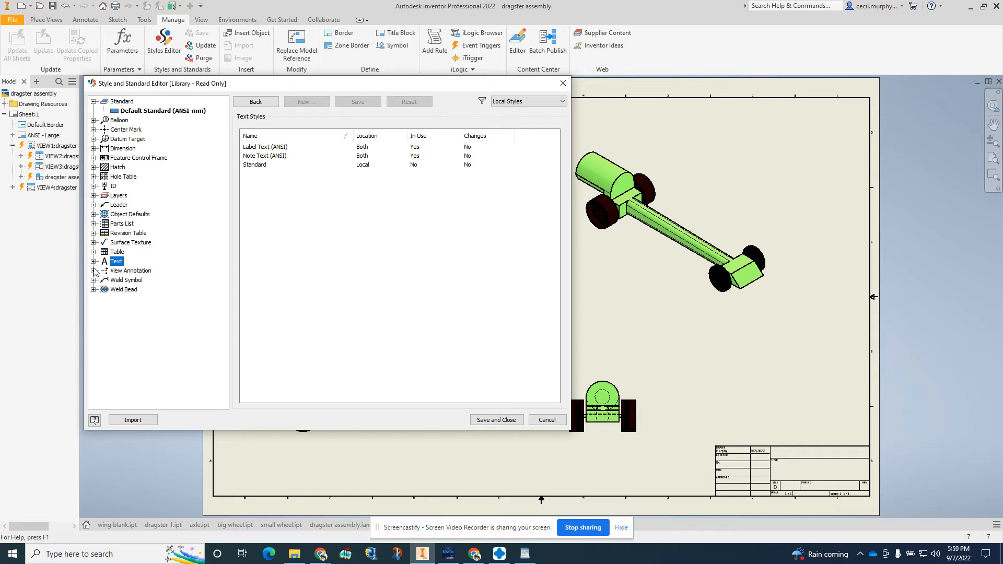
click(93, 262)
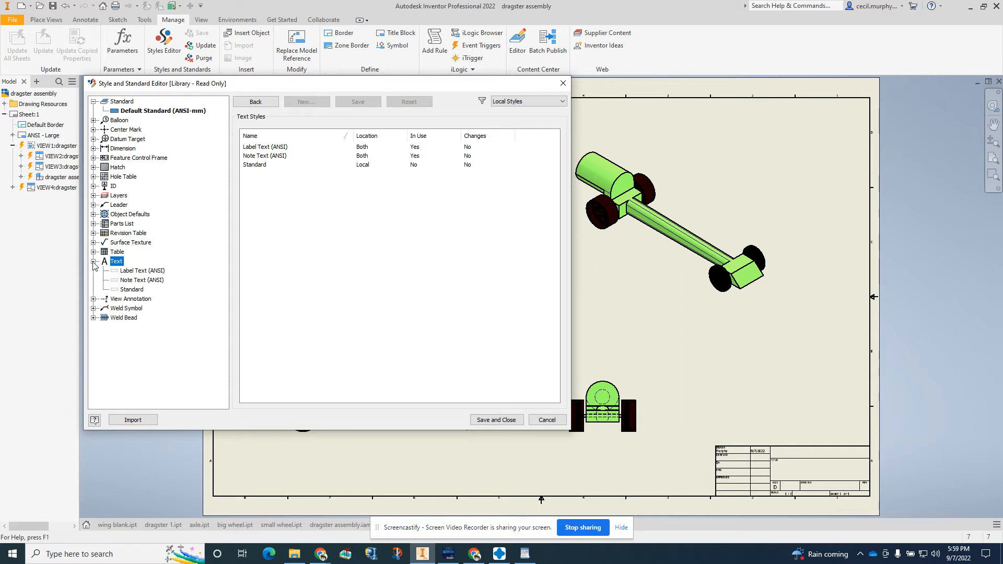
click(130, 281)
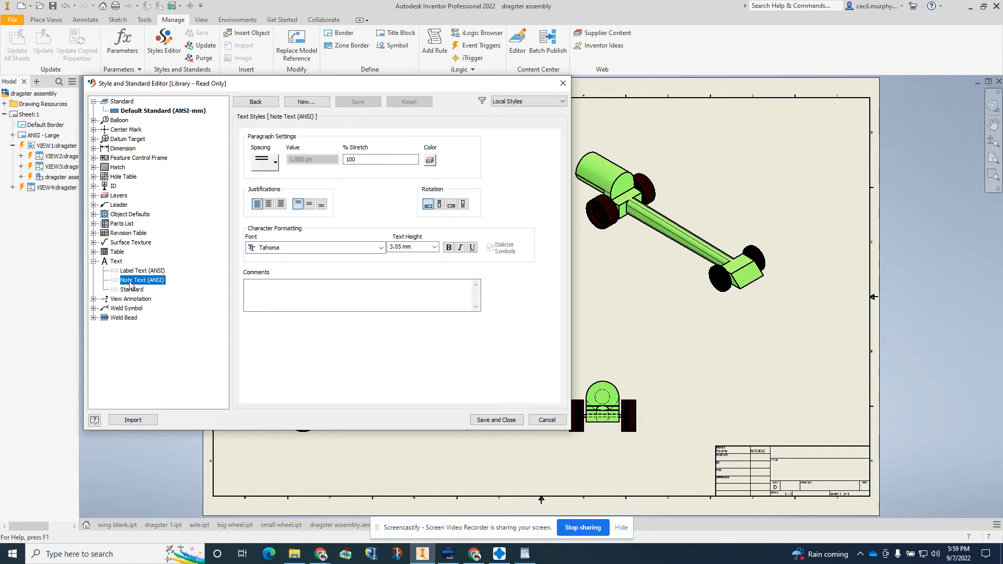
drag(419, 247, 355, 239)
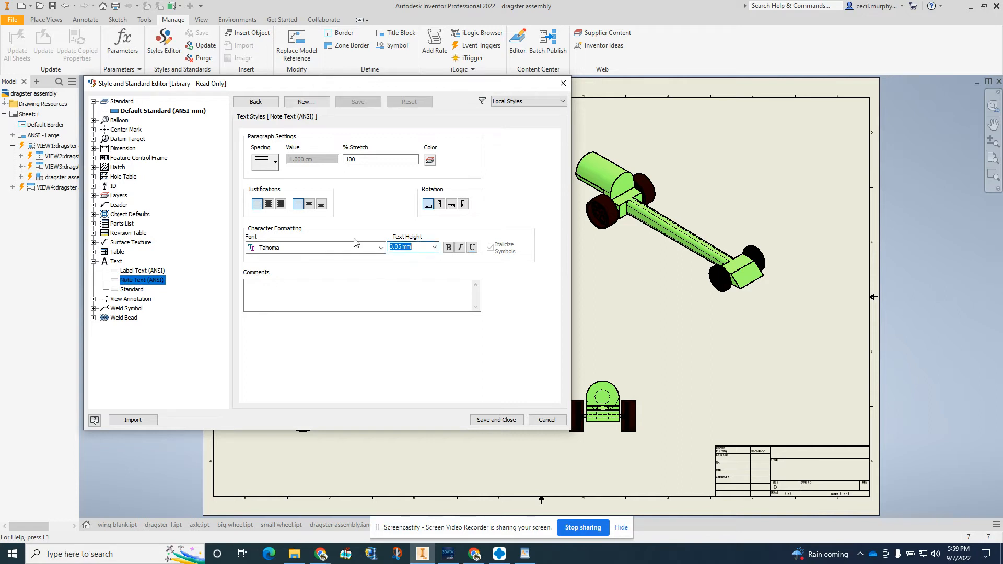
text(10)
click(491, 420)
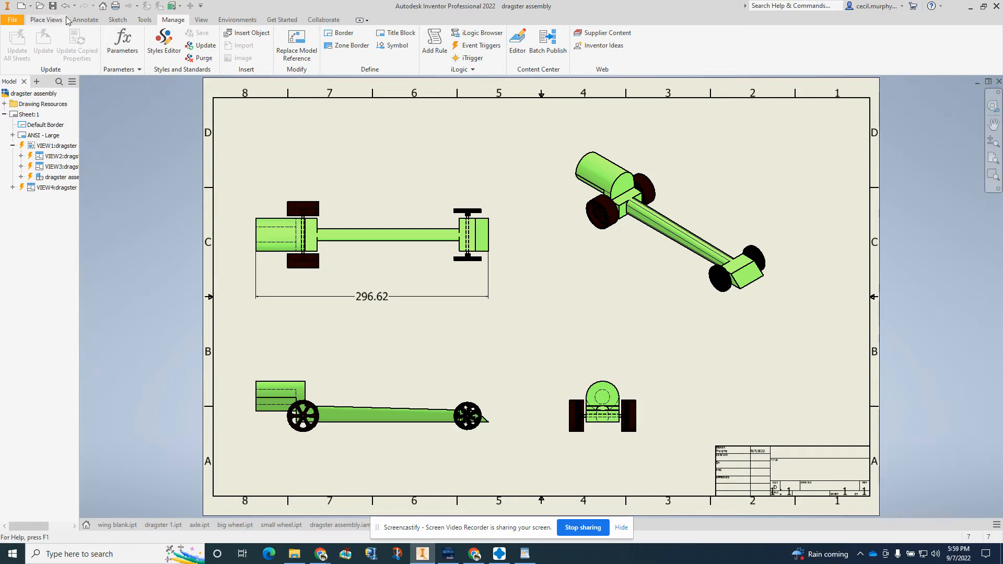
Add the text note "All units are in mm." above the top view.
click(85, 19)
click(204, 43)
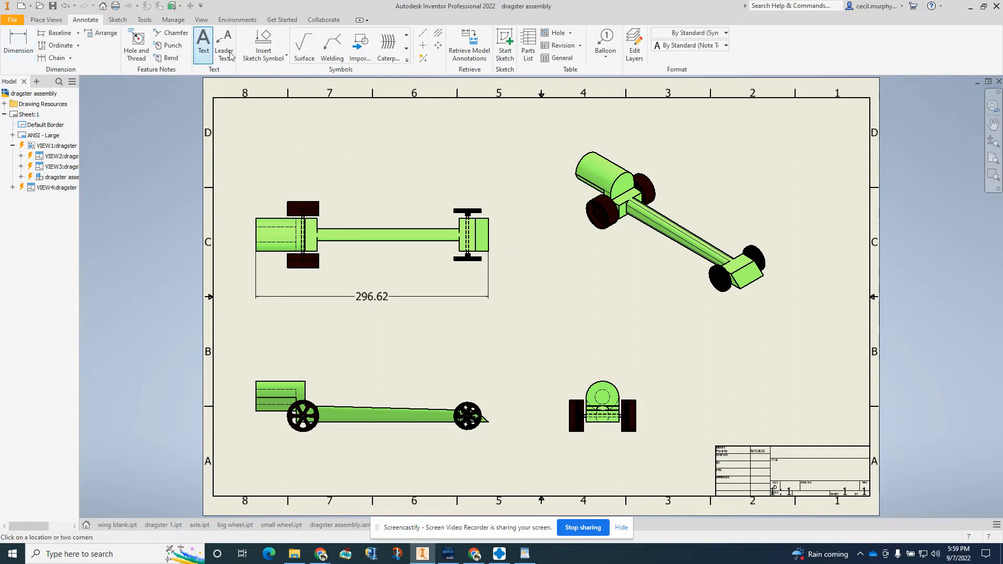
click(274, 153)
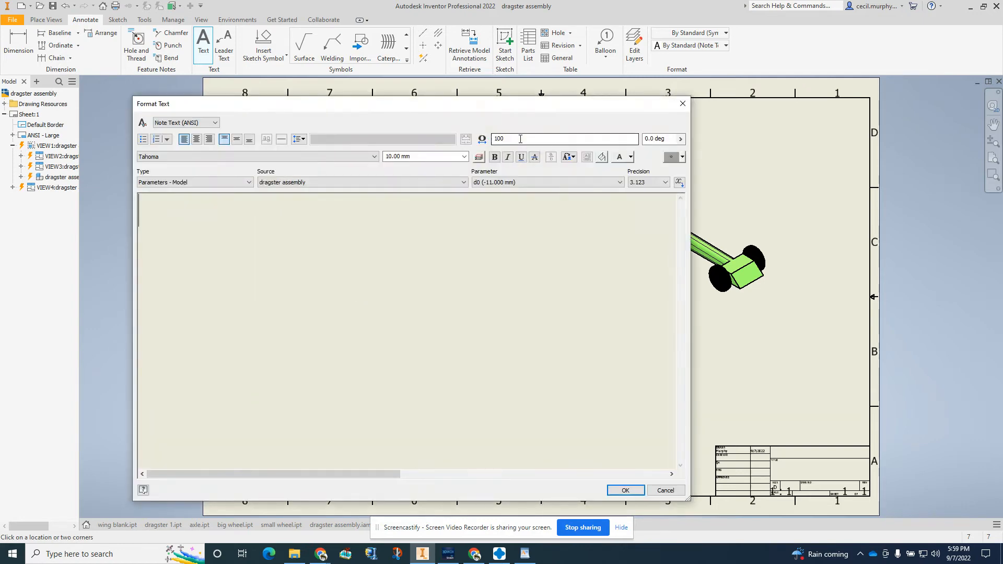
text(All)
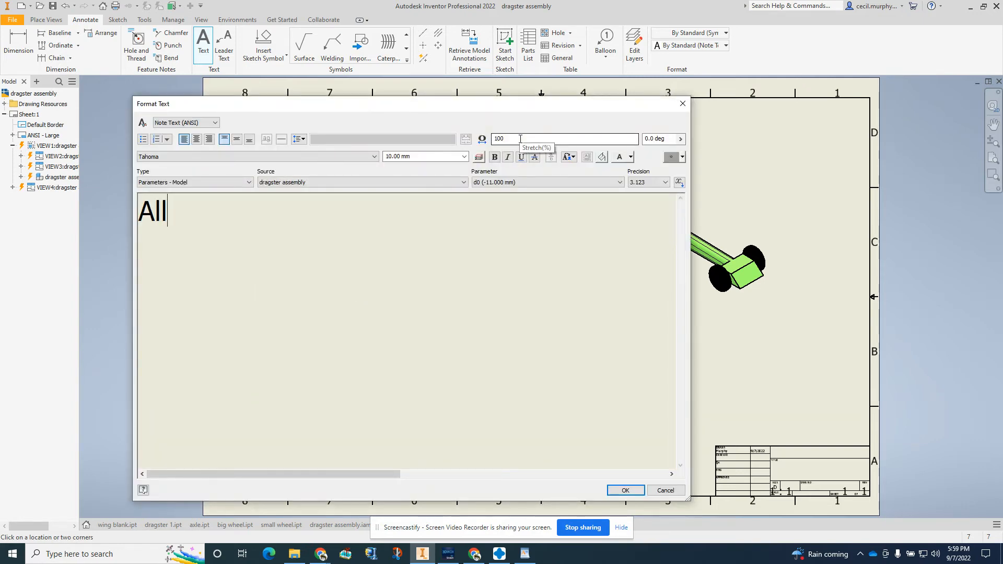
text( unit)
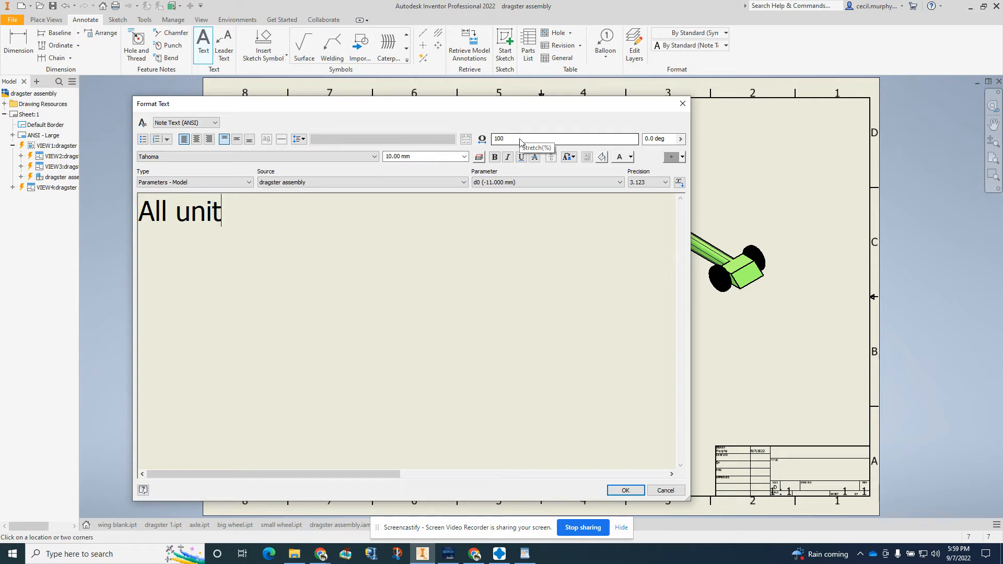
text(s are)
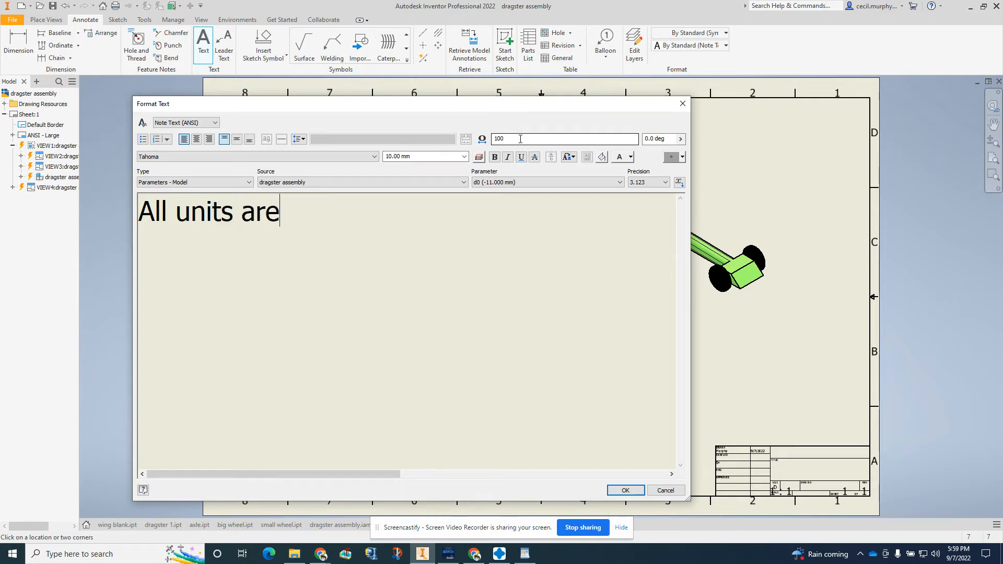
text( in mm.)
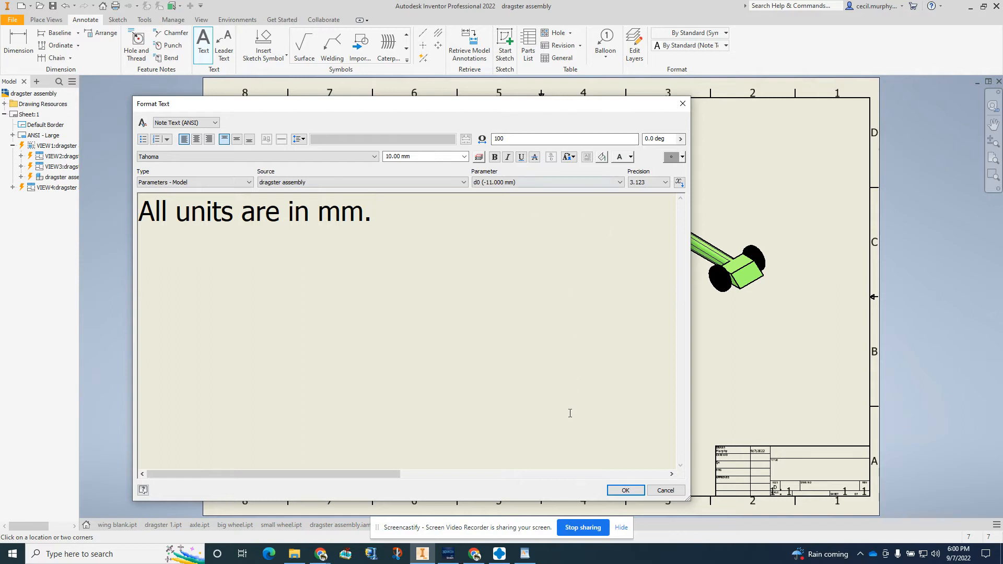
click(626, 490)
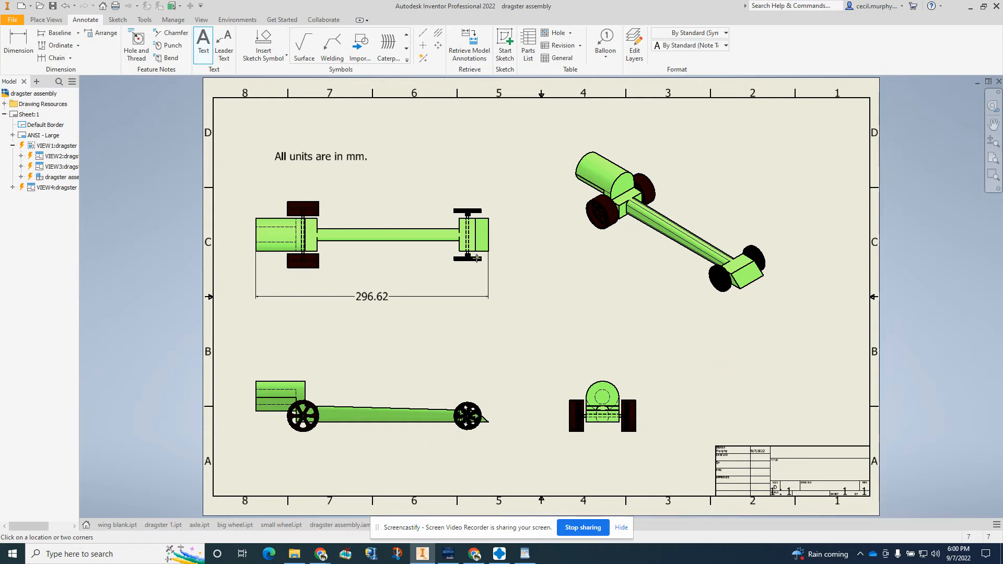
Dimension the width of the dragster's nose beside the front end of the top view, keeping the default dimension text.
click(27, 41)
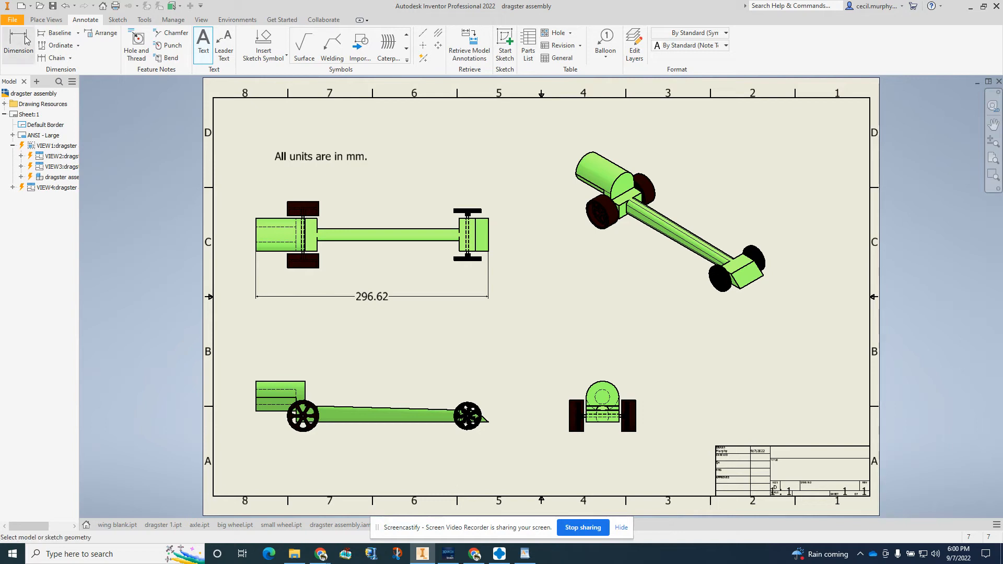
click(483, 253)
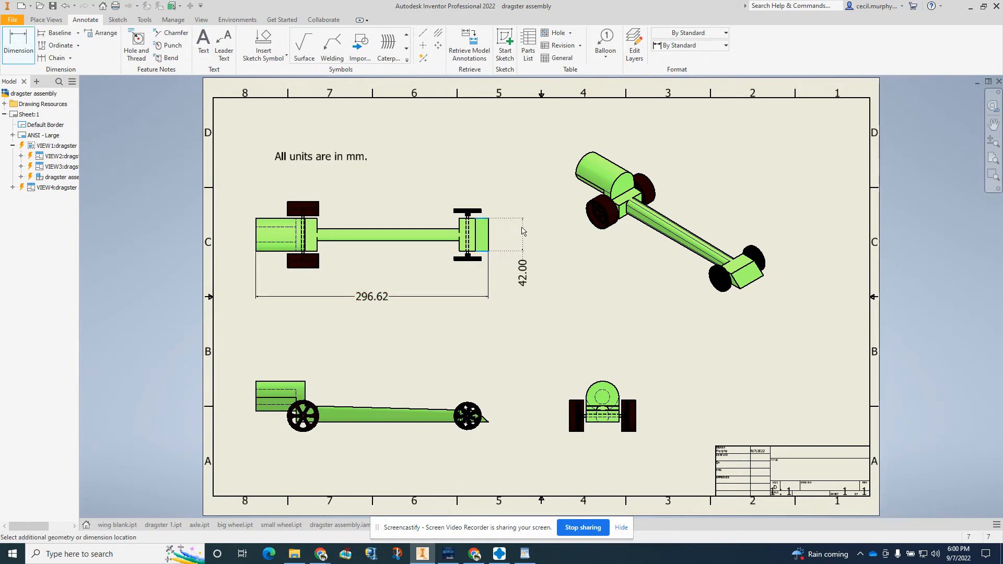
click(524, 232)
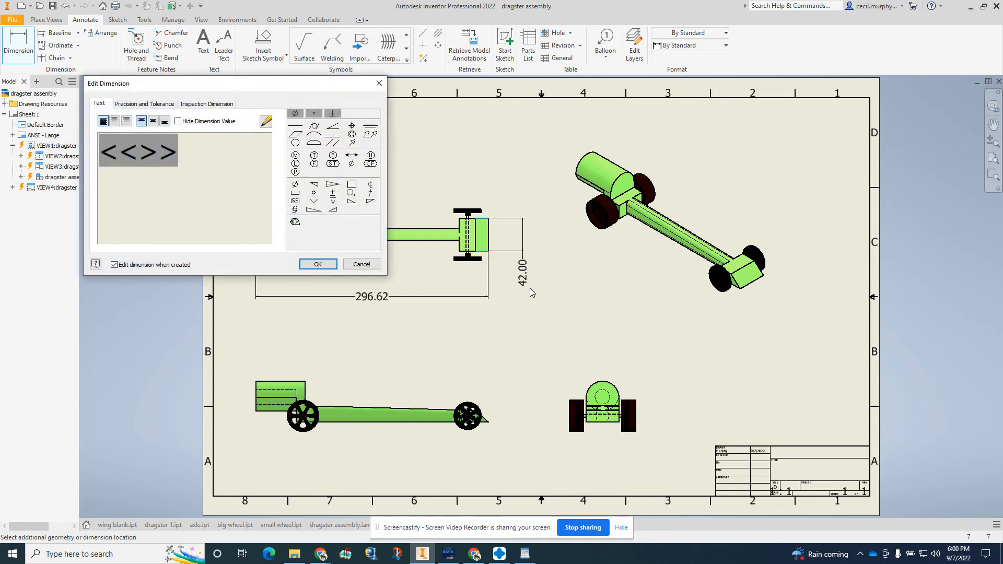
click(317, 265)
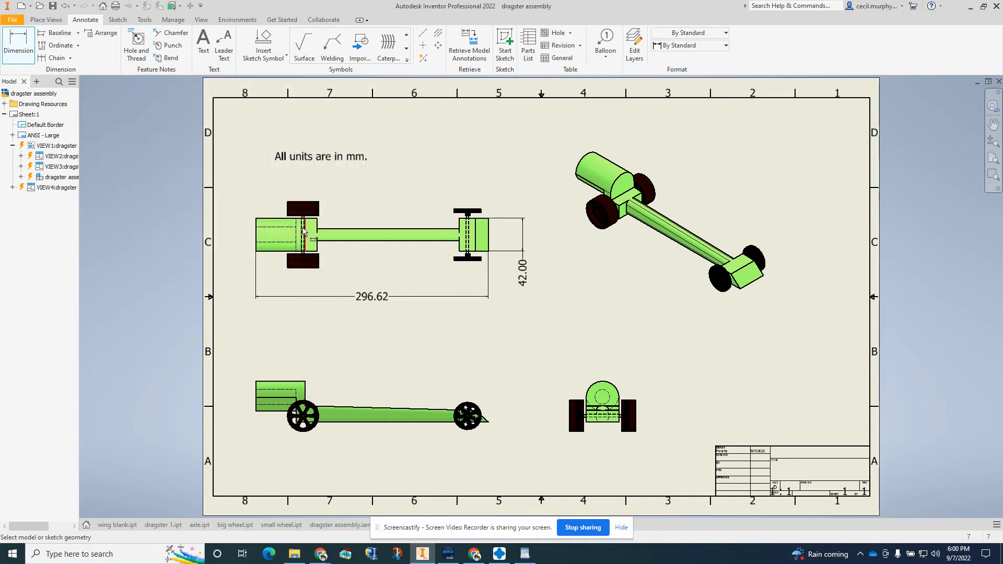
Dimension the height of the rear body block beside the front view, keeping the default dimension text.
click(264, 411)
click(273, 382)
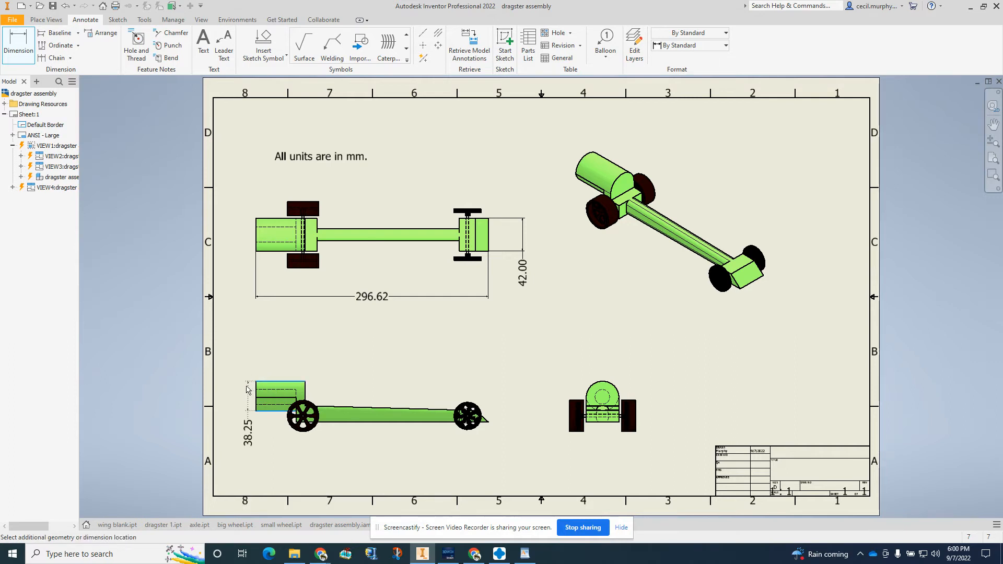
click(241, 395)
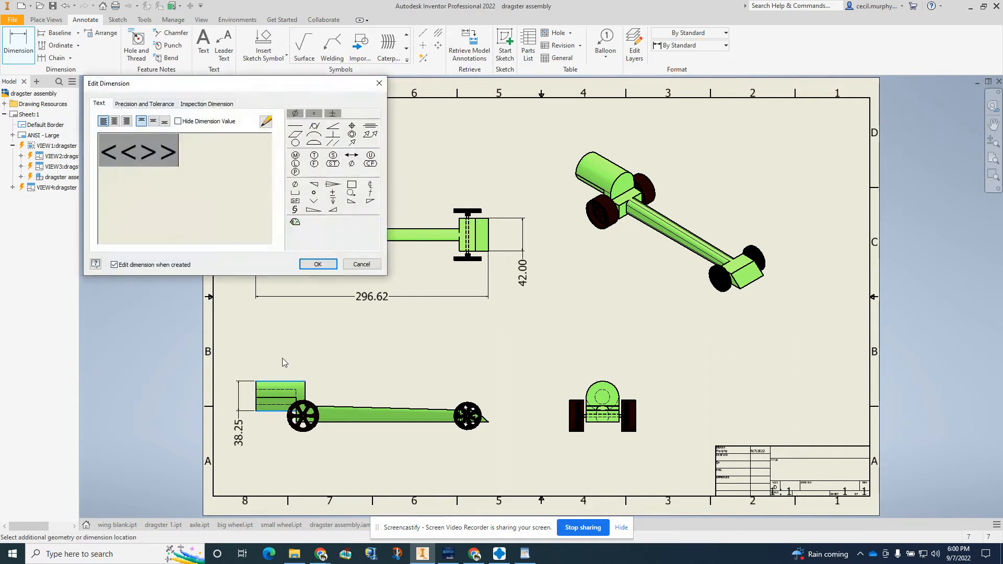
click(320, 263)
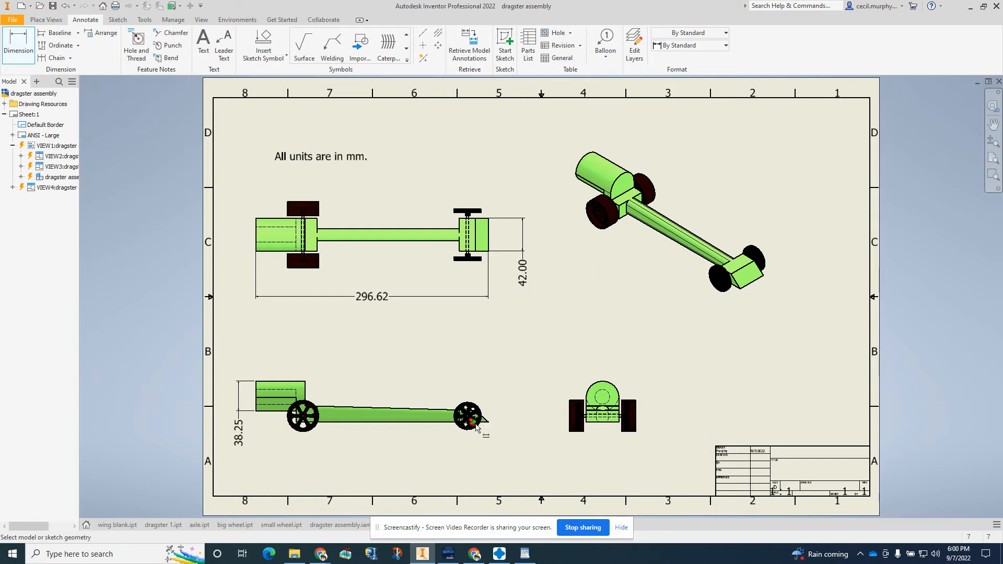
Add a horizontal dimension across the large rear wheel below the front view, keeping the default dimension text.
click(310, 430)
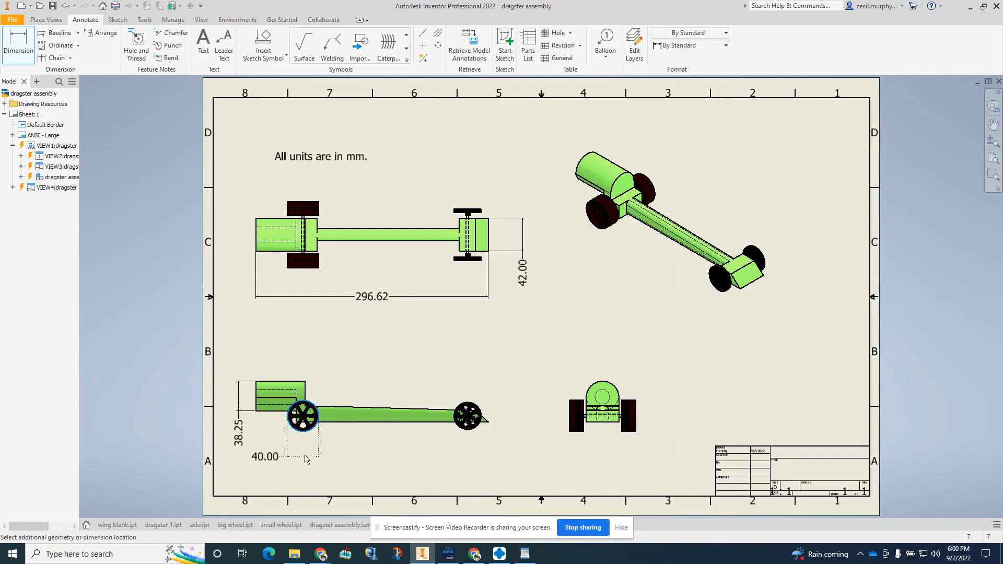
click(477, 440)
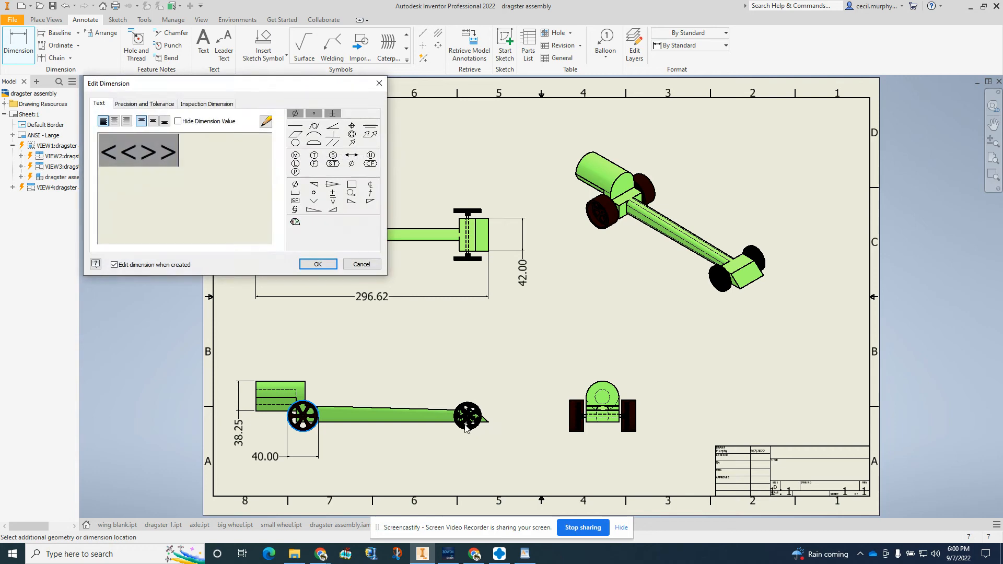
click(319, 264)
Add a horizontal dimension across the full width of the small front wheel below the front view, keeping the default text.
click(455, 417)
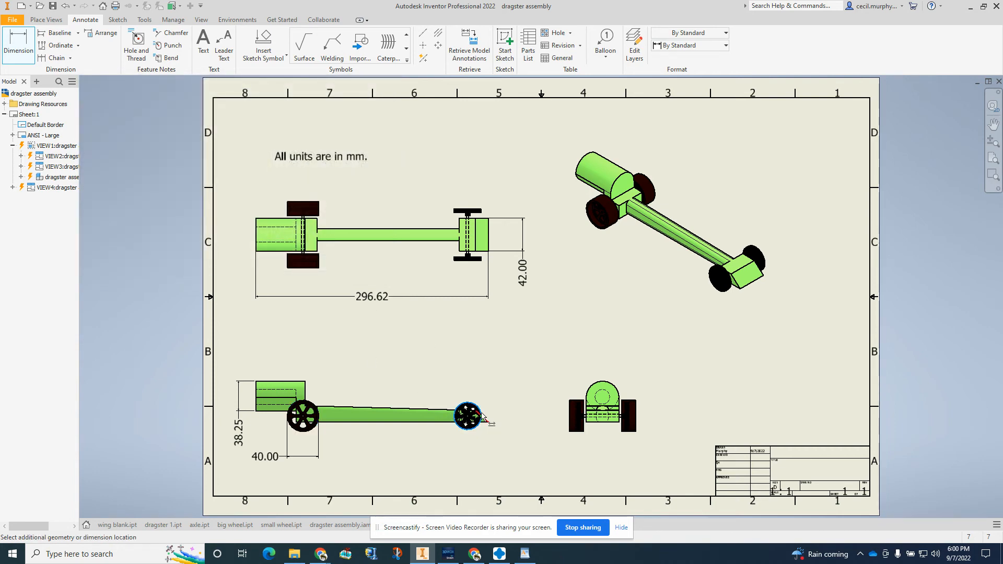
scroll(485, 420, up, 5)
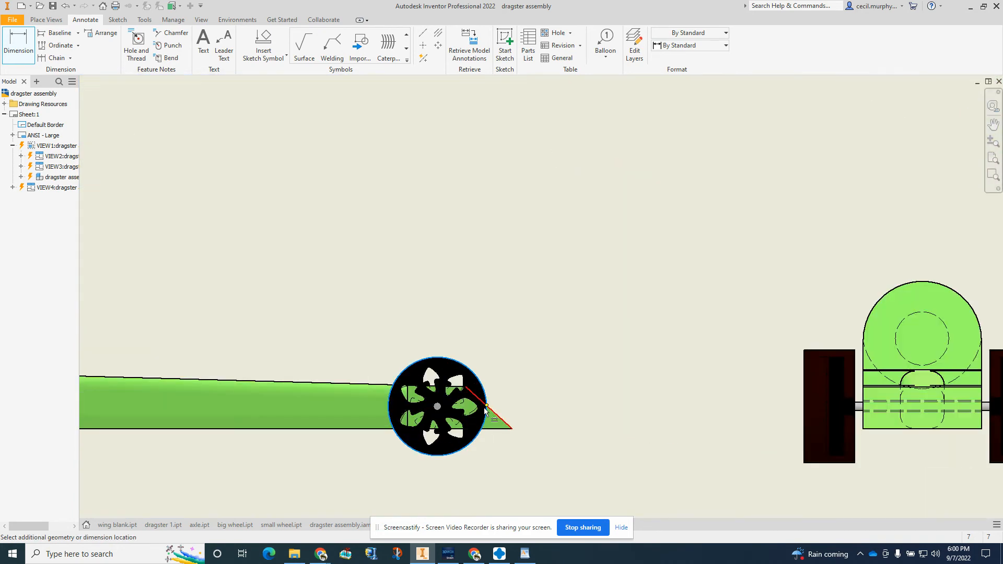
scroll(485, 410, up, 5)
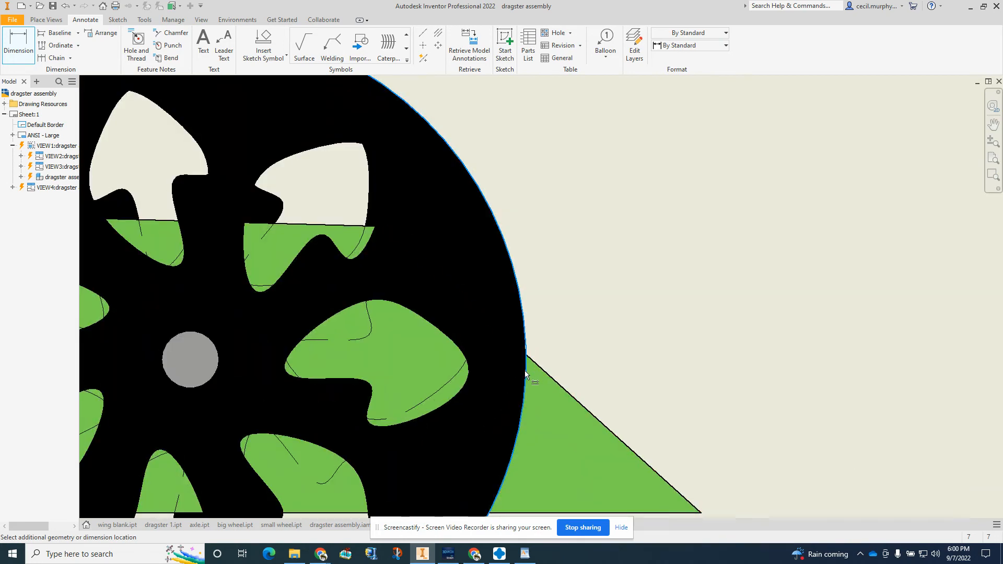
scroll(516, 415, down, 5)
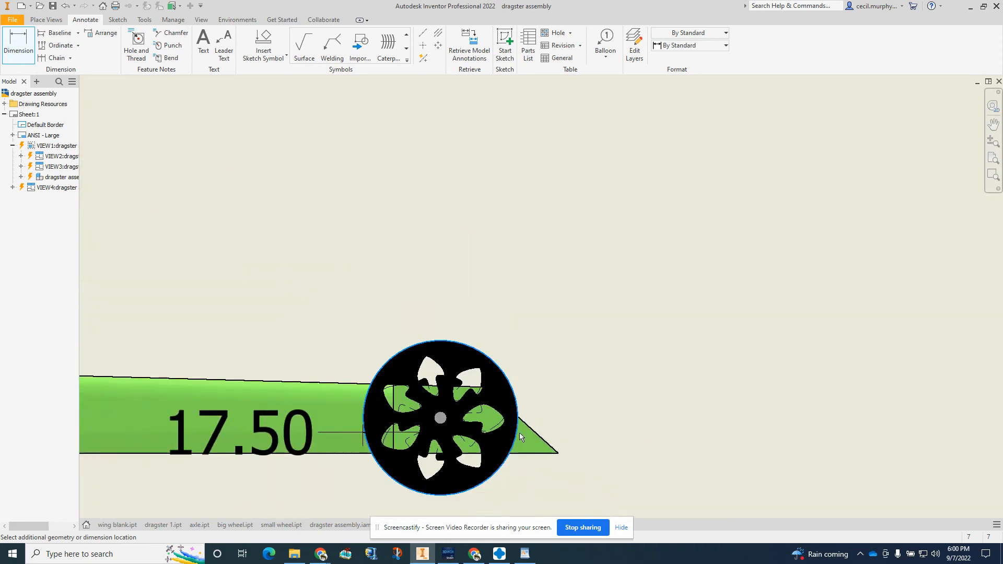
scroll(490, 491, down, 2)
scroll(491, 488, up, 4)
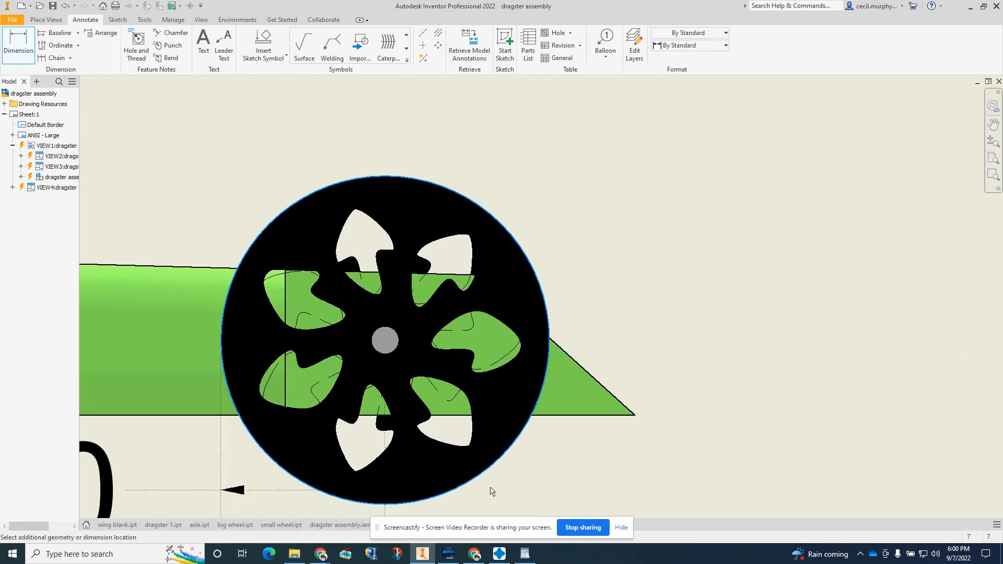
scroll(470, 460, down, 8)
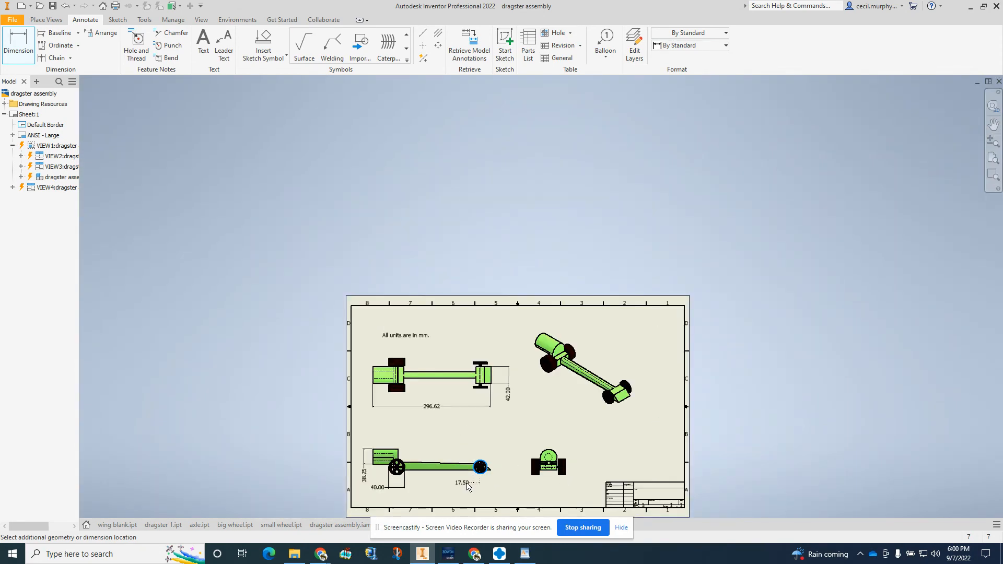
click(465, 486)
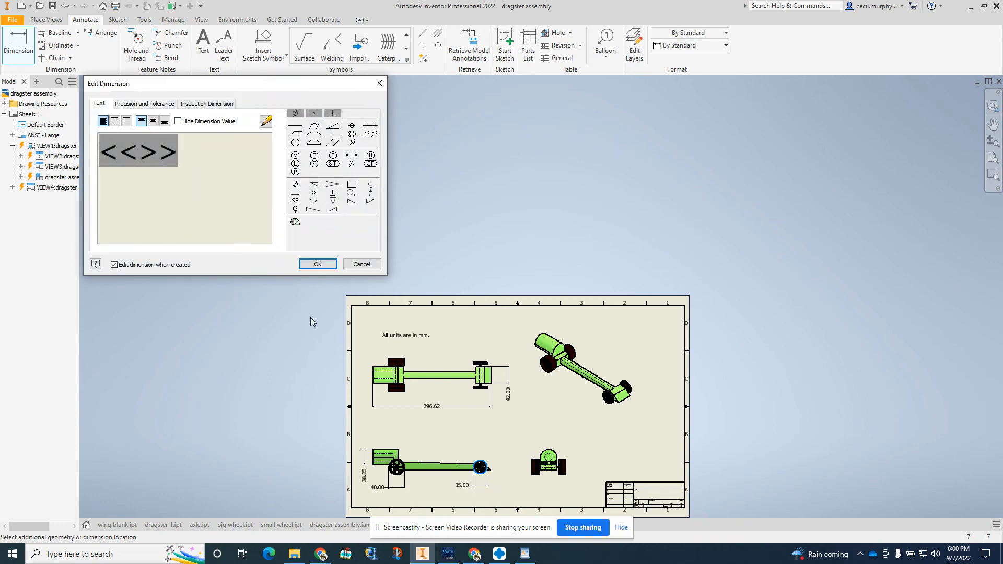
click(319, 263)
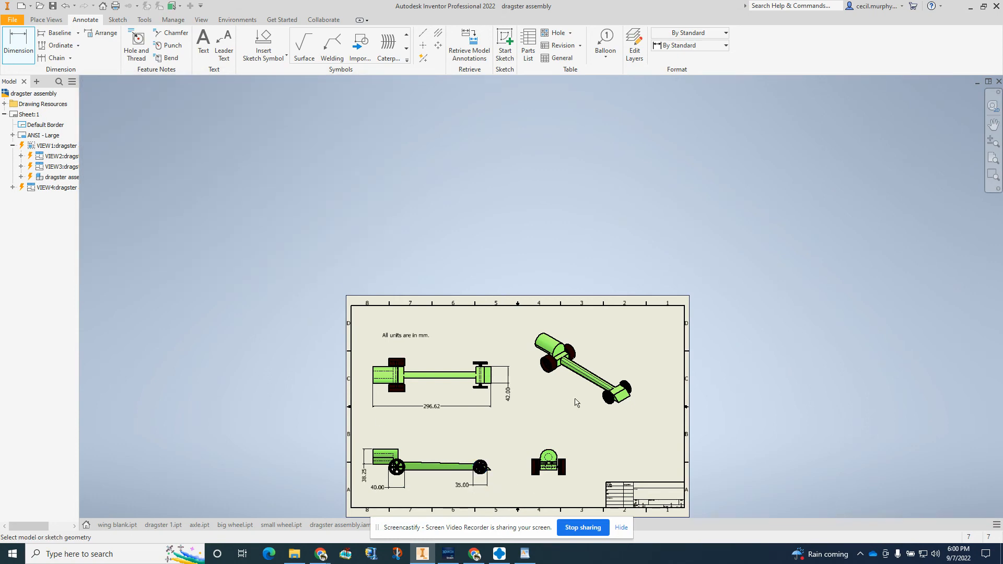
Examine the dimensioned sheet and its title block, including the contents of the ANSI - Large title block entry.
scroll(521, 442, up, 2)
scroll(497, 471, down, 3)
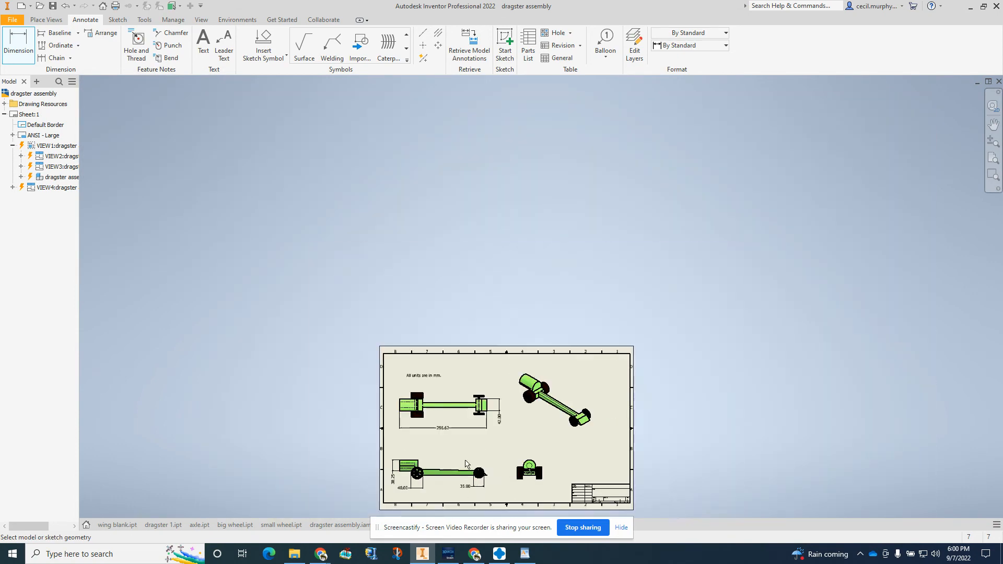
scroll(472, 510, up, 5)
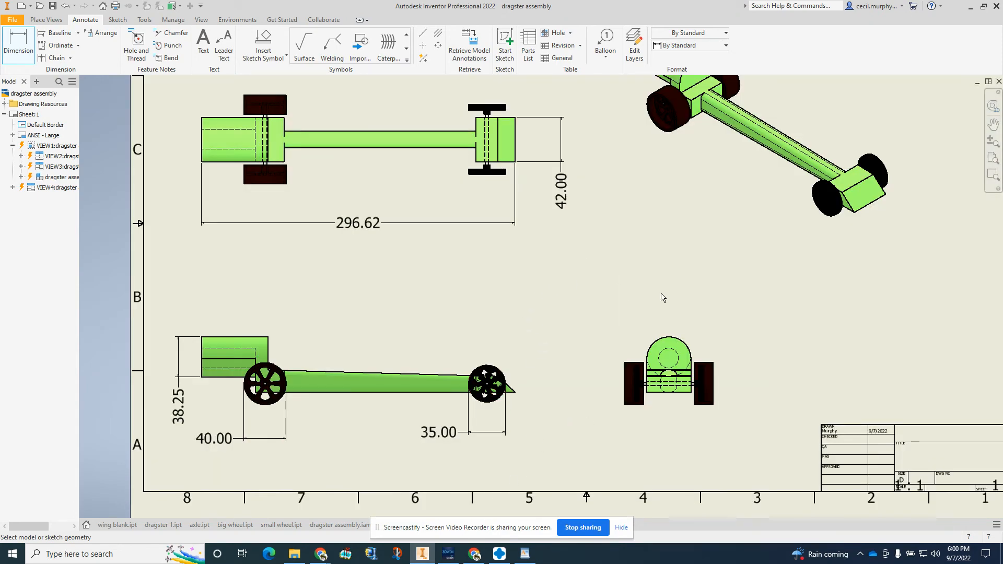
scroll(662, 298, down, 3)
mouse_move(659, 287)
middle_down()
mouse_move(556, 324)
mouse_move(405, 336)
mouse_move(746, 331)
mouse_move(491, 334)
mouse_move(509, 320)
middle_up()
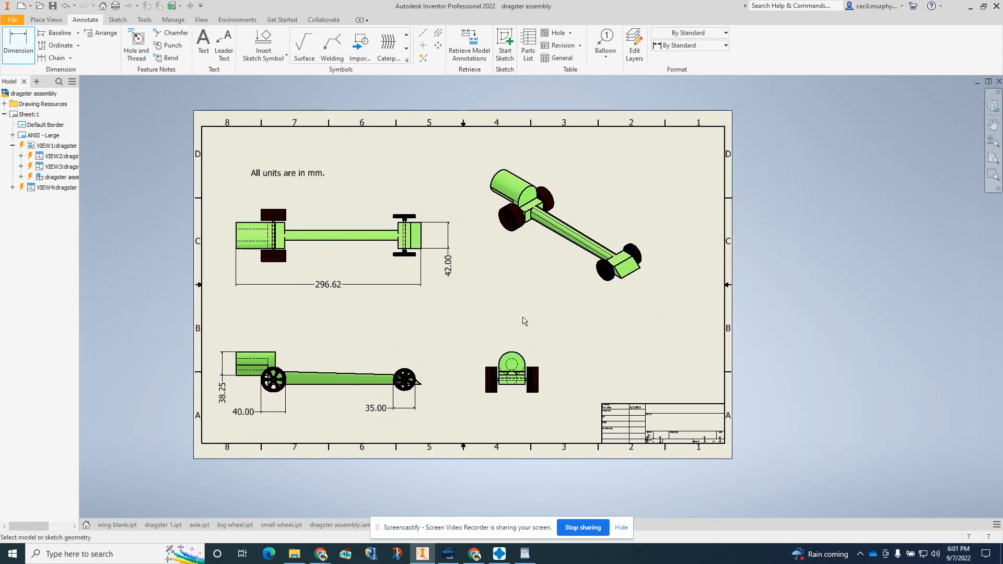
scroll(640, 415, up, 5)
scroll(640, 416, down, 2)
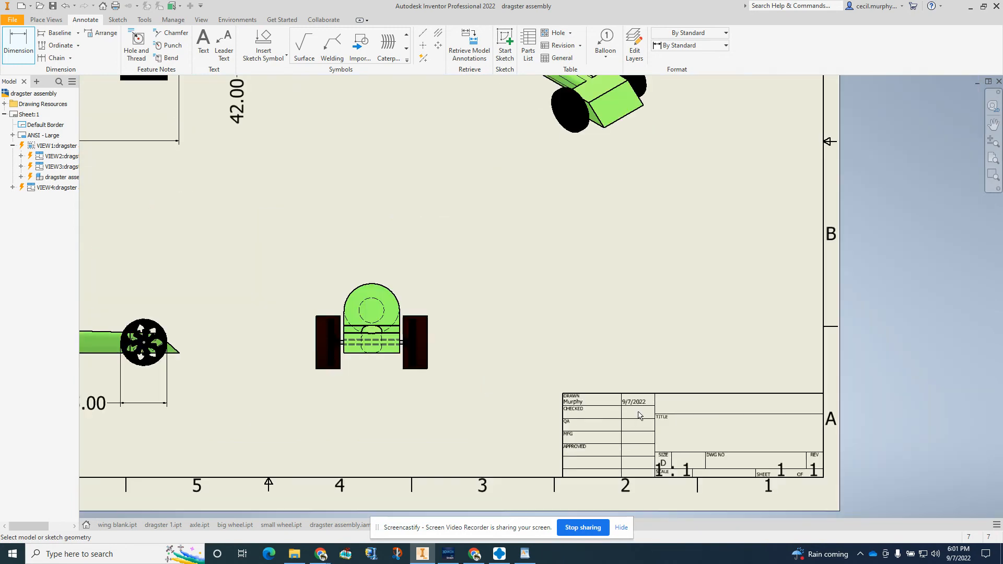
scroll(667, 462, down, 3)
scroll(675, 473, up, 3)
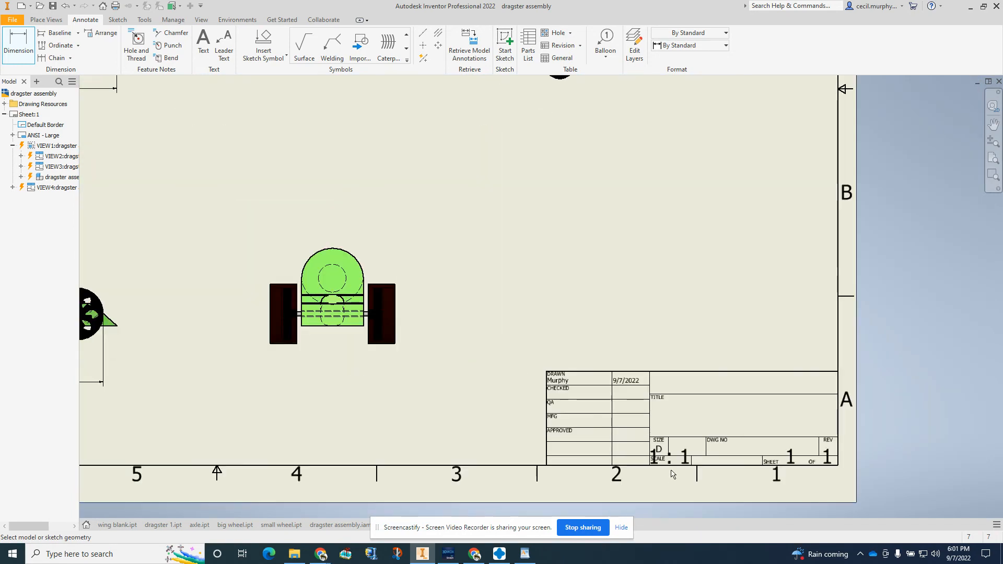
scroll(647, 426, down, 5)
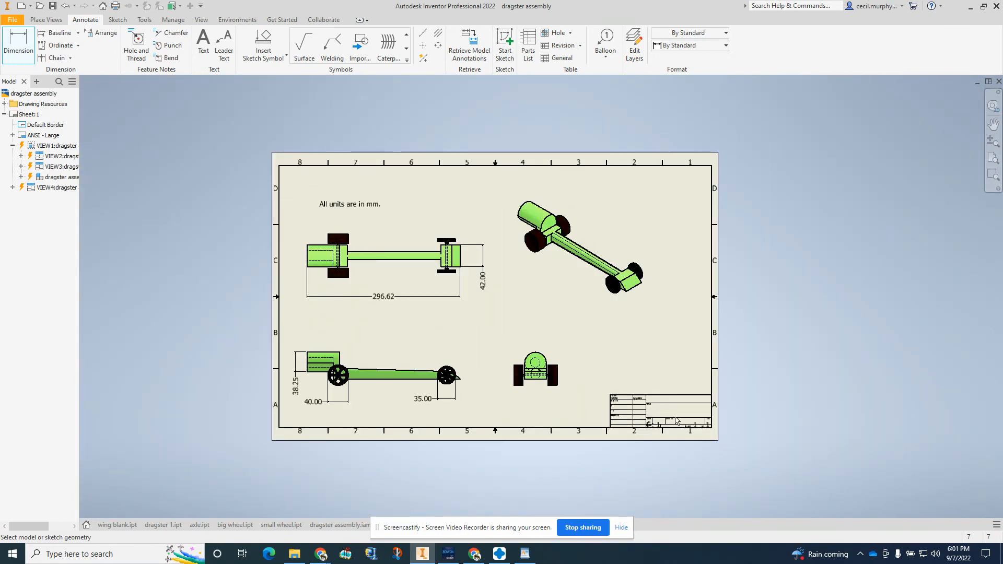
click(12, 136)
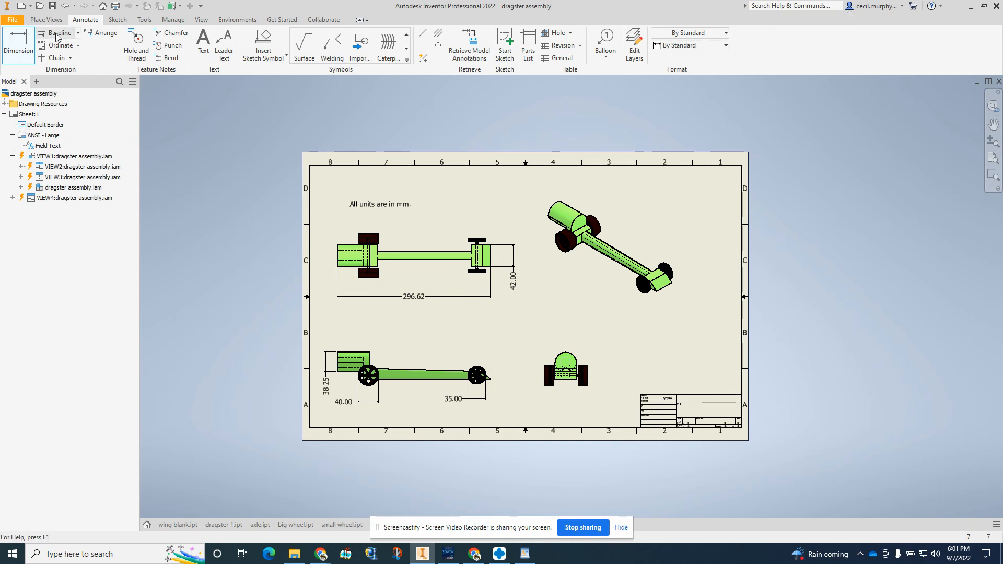
Add a two-line text note reading "First Last" and "1st period" above the isometric view's front end.
click(203, 44)
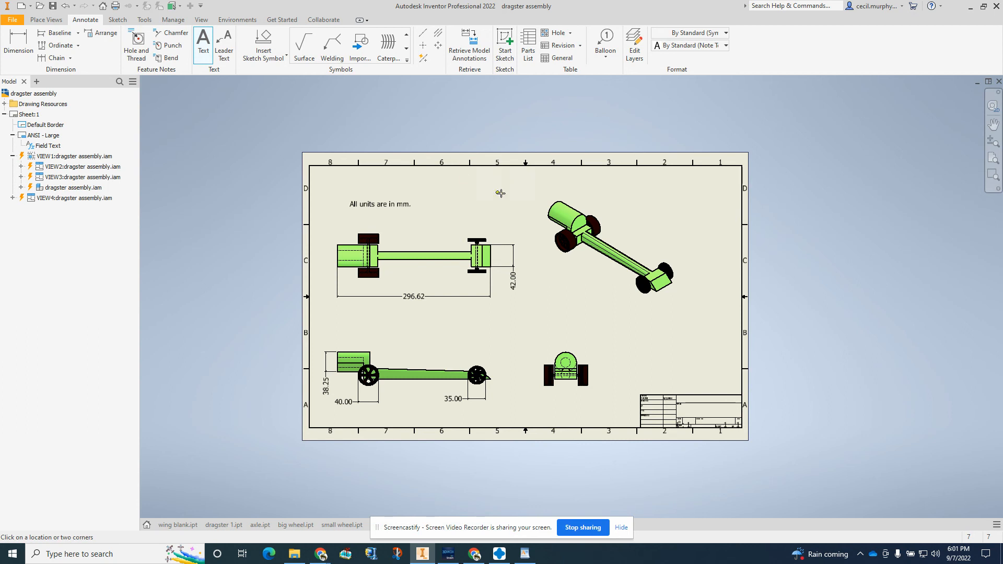
click(643, 197)
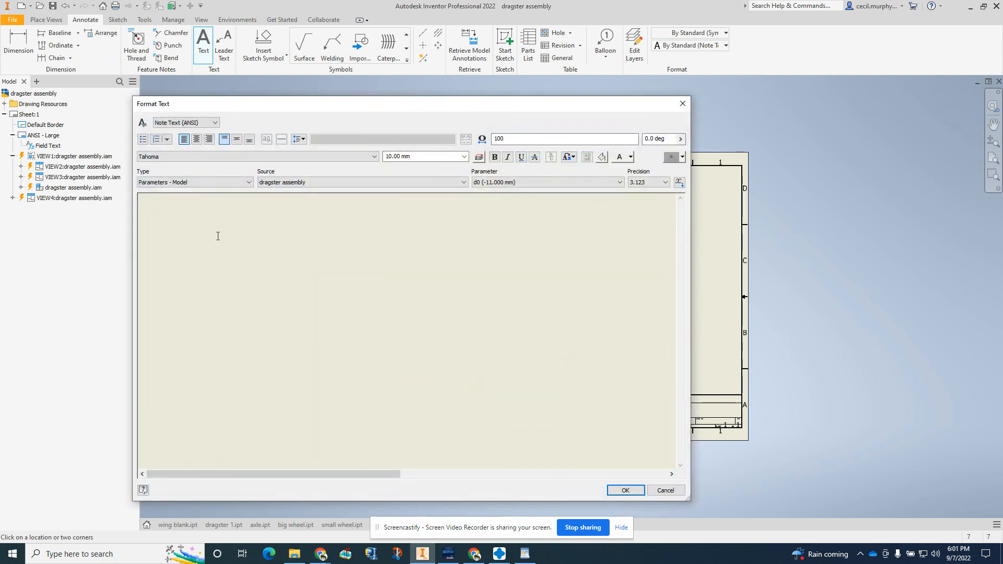
text(First )
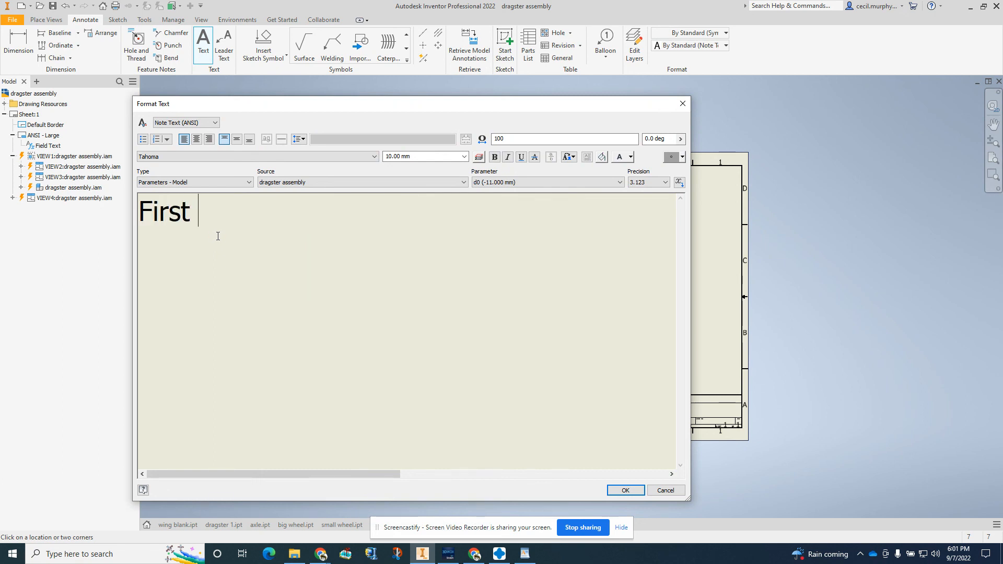
text(Last)
key(Return)
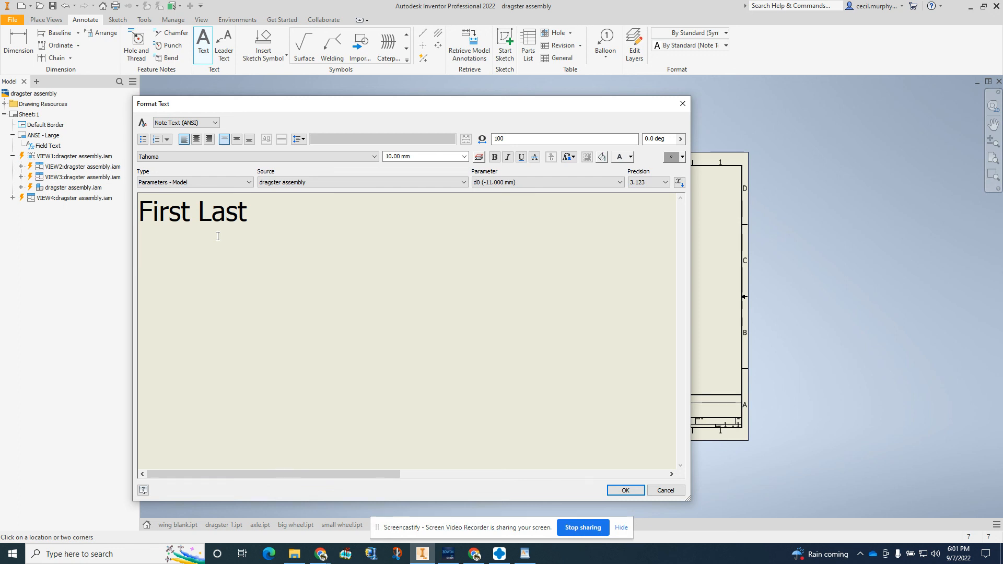
text(1st)
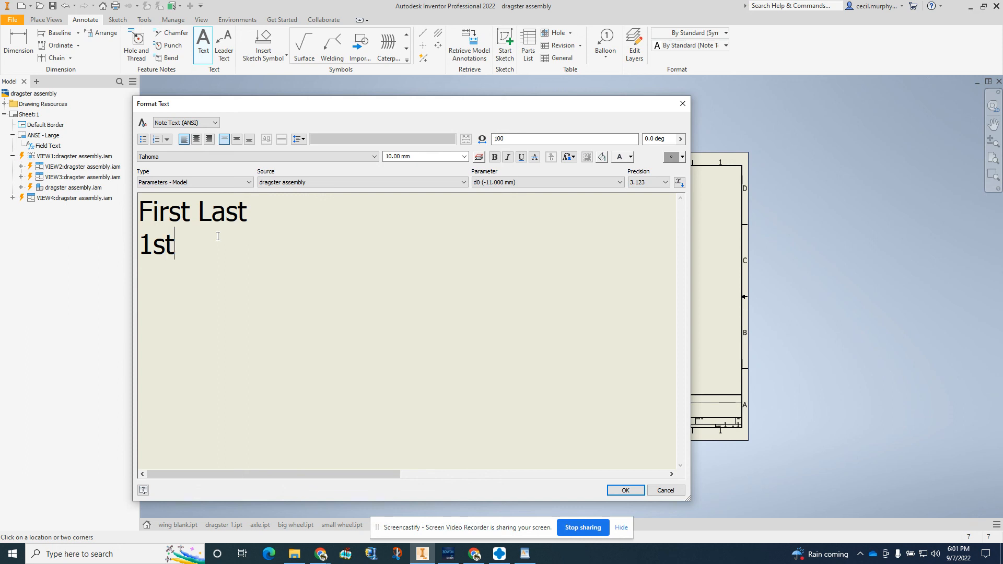
text( period)
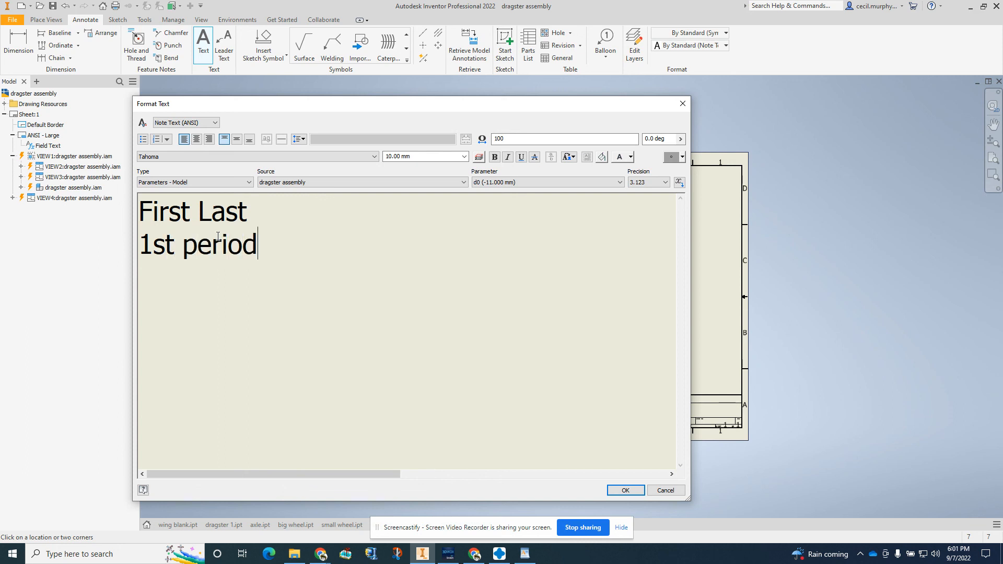
click(625, 490)
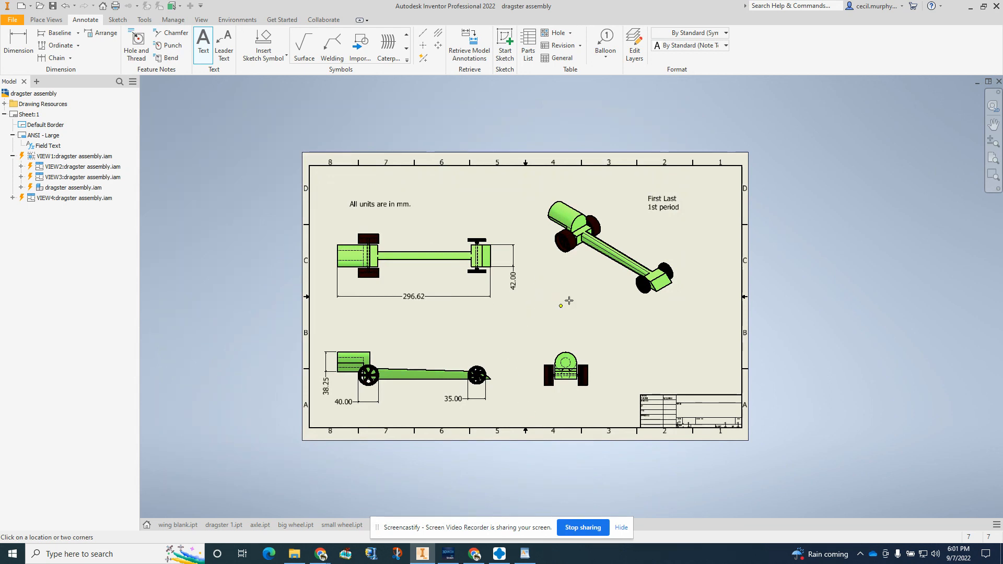